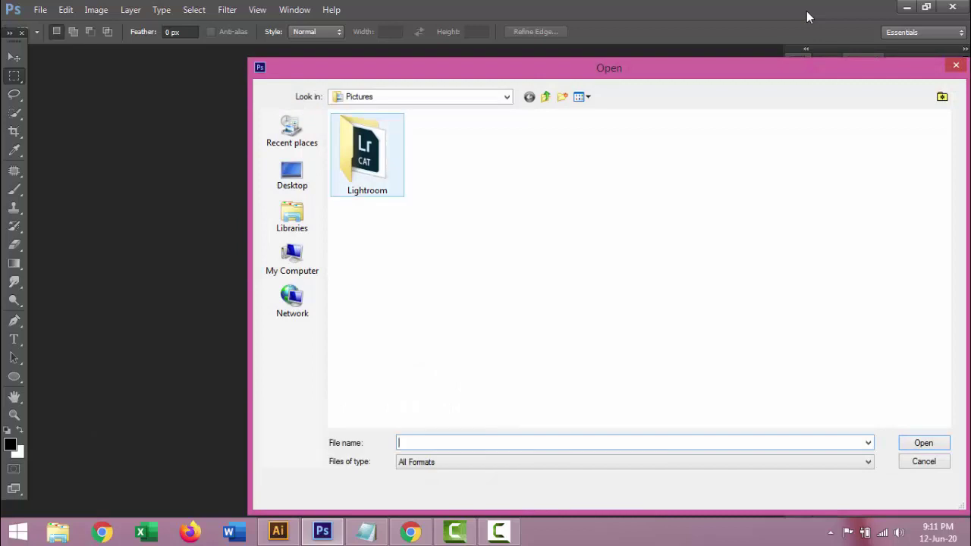
Open wall.jpg from the Photoshop Tutorial folder on the Desktop
left_click(292, 175)
double_click(405, 204)
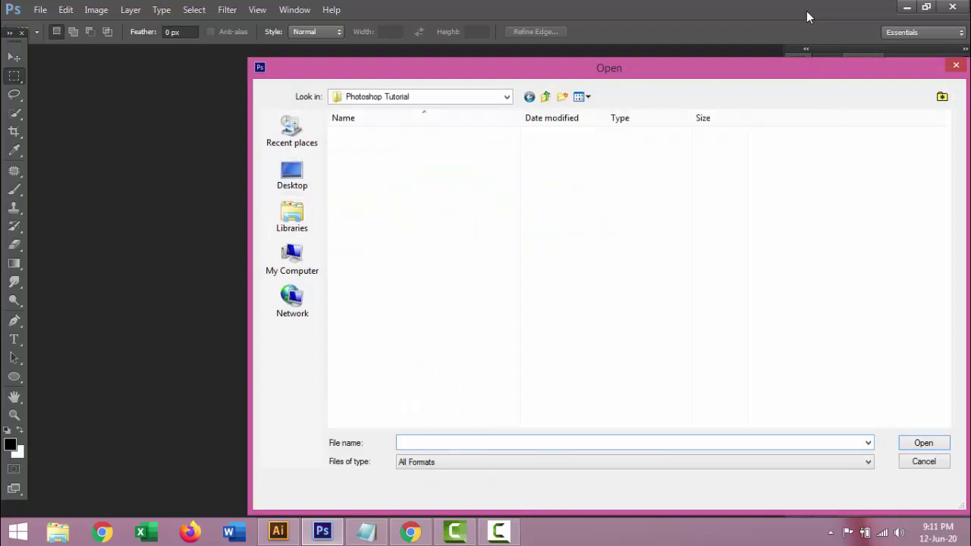
left_click(360, 215)
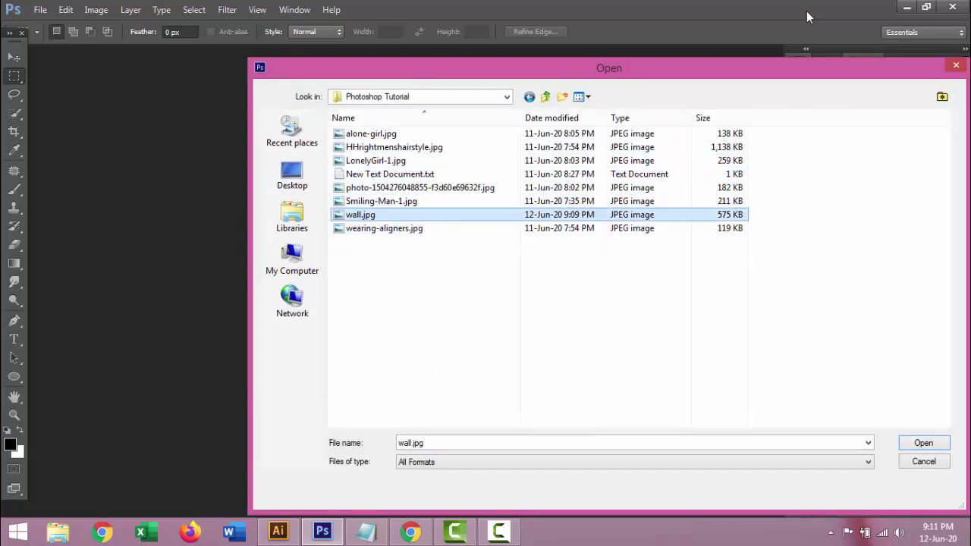
left_click(923, 443)
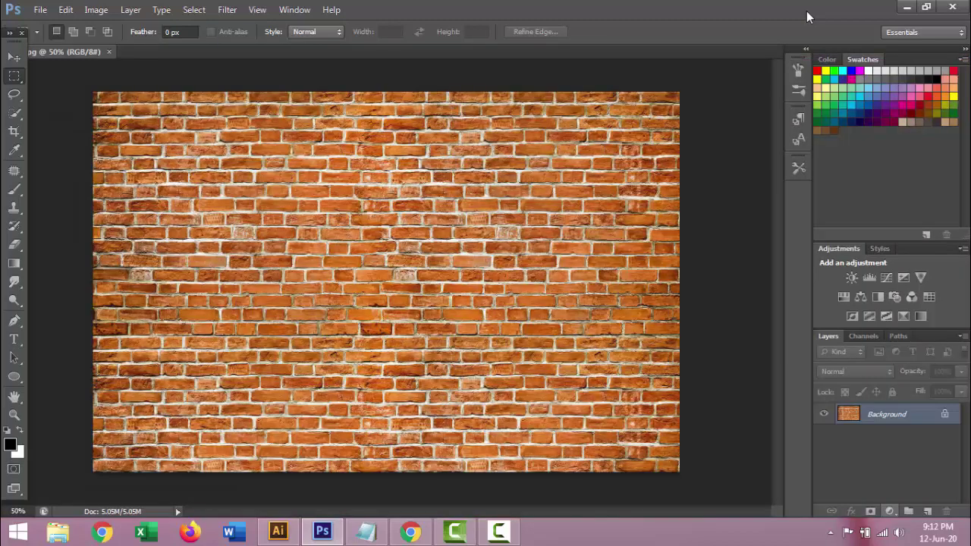
Add a Black & White adjustment layer with the Default preset above the brick wall
left_click(890, 511)
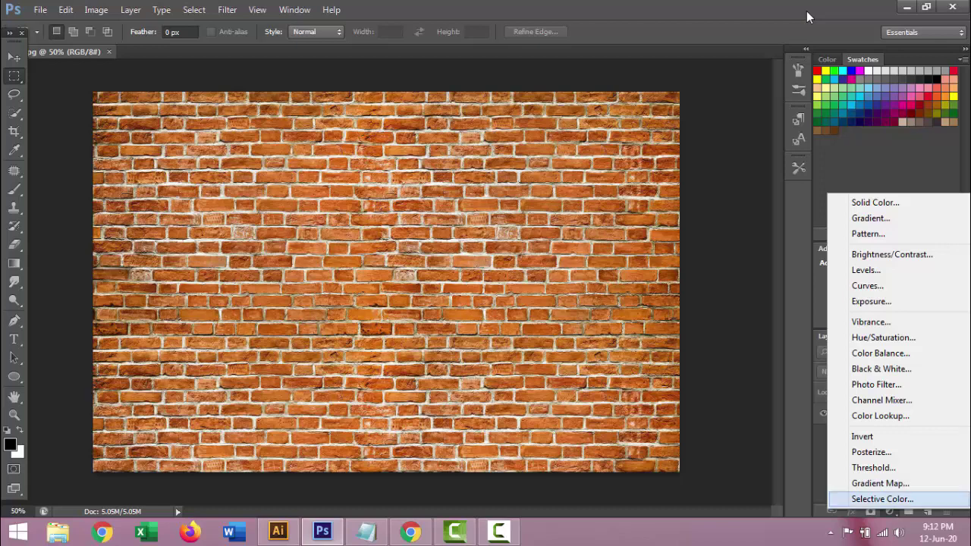
left_click(881, 369)
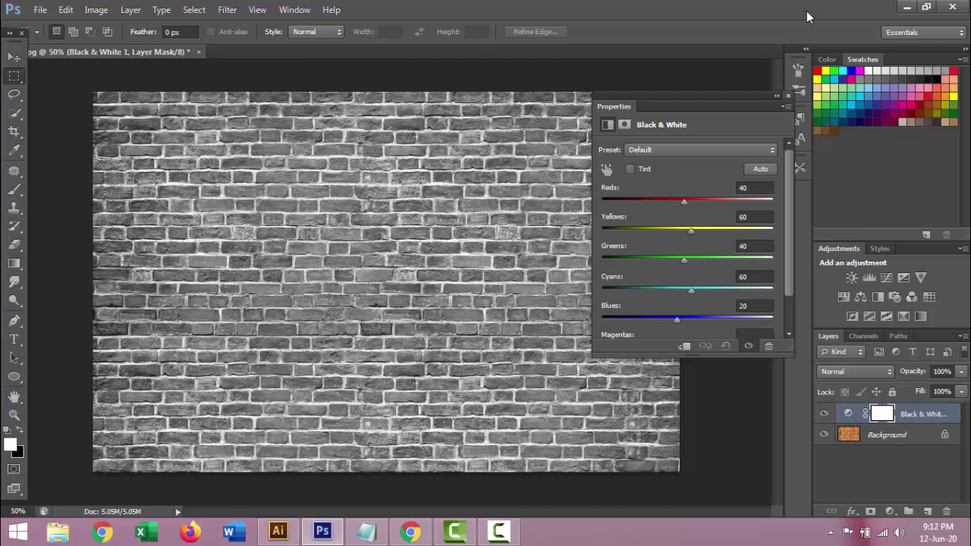
left_click(788, 96)
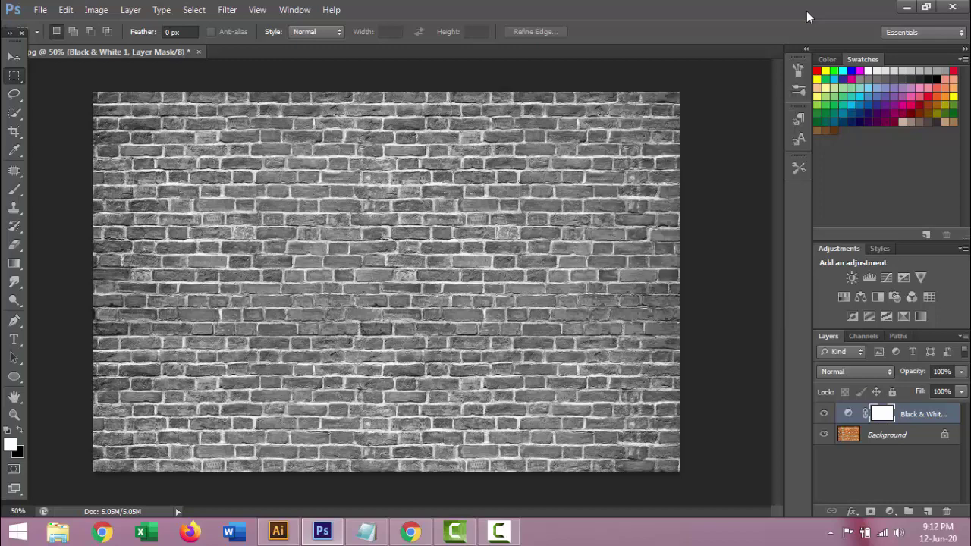
Add a Curves adjustment layer and pull the RGB curve slightly down near its middle to darken the wall
left_click(890, 512)
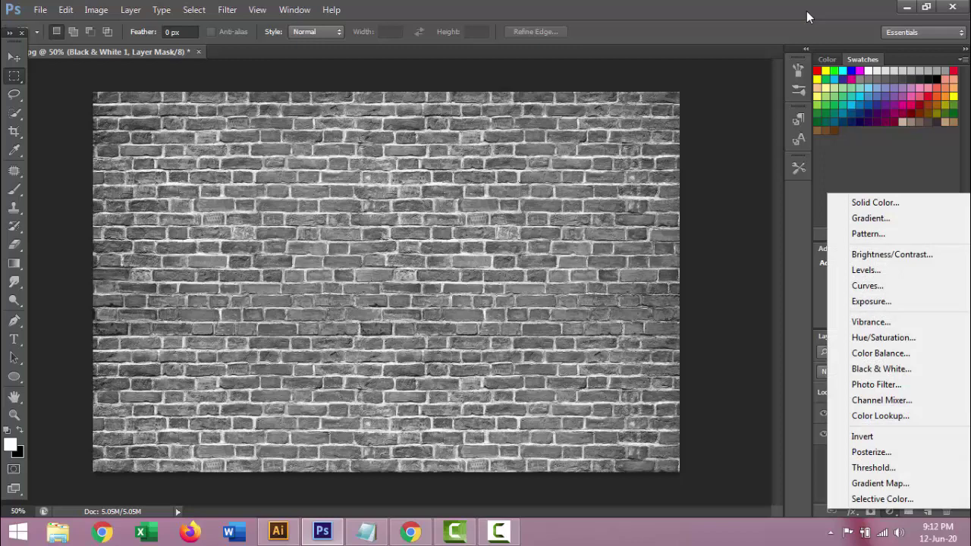
left_click(867, 285)
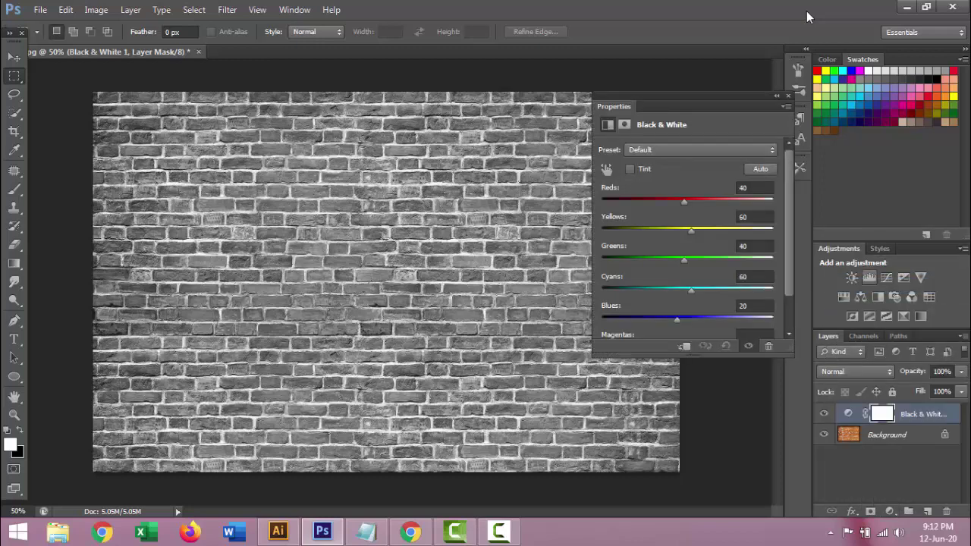
left_click_drag(712, 244, 718, 258)
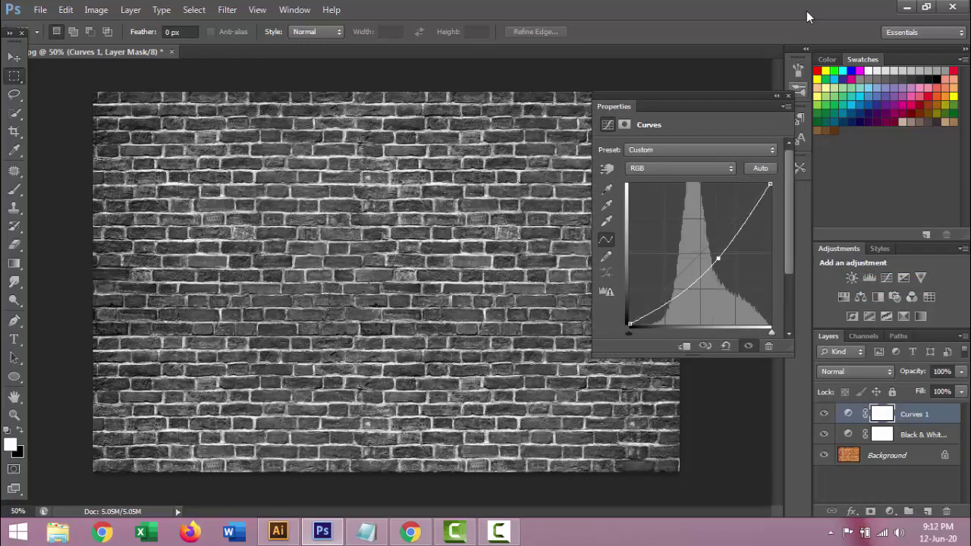
left_click(788, 97)
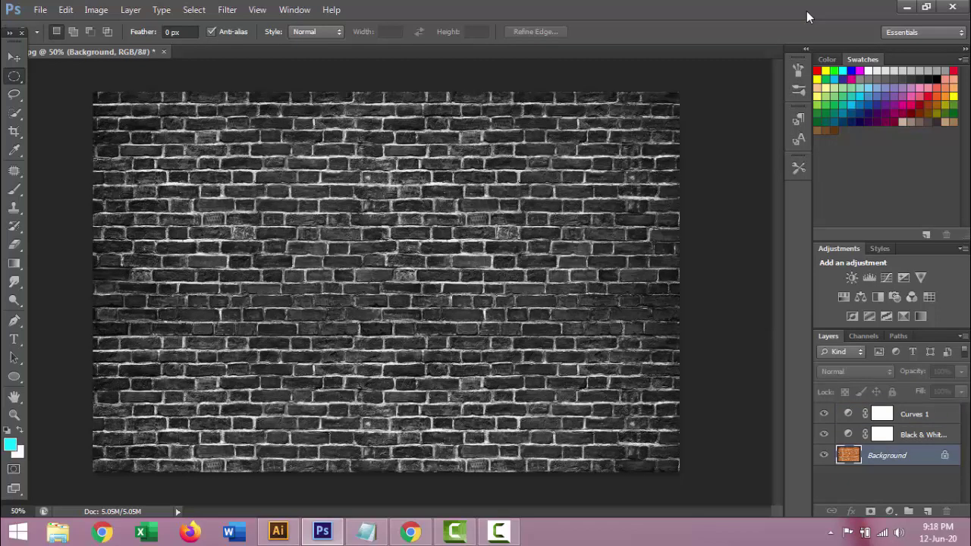
Add a Gradient Fill layer directly above the Background, with both colour stops black and fading to transparent
left_click(890, 511)
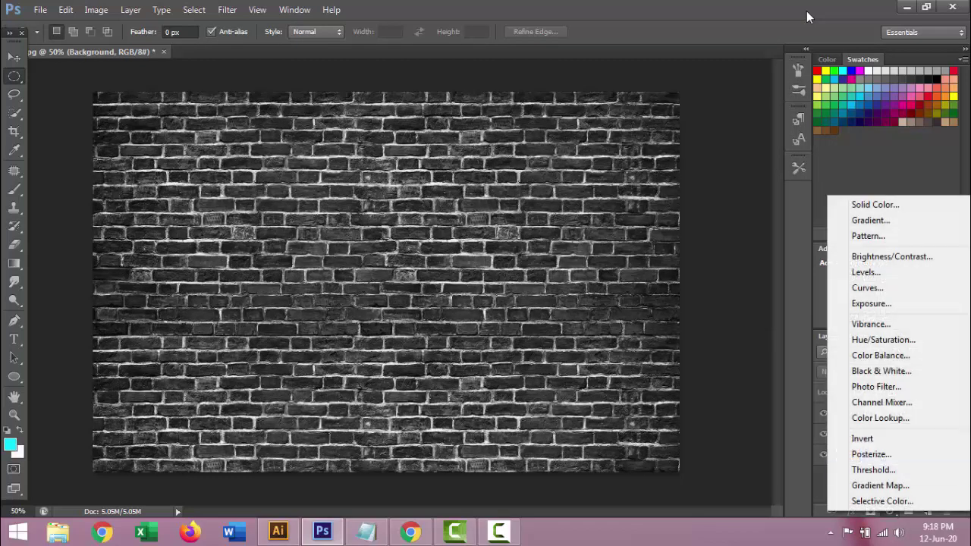
left_click(870, 220)
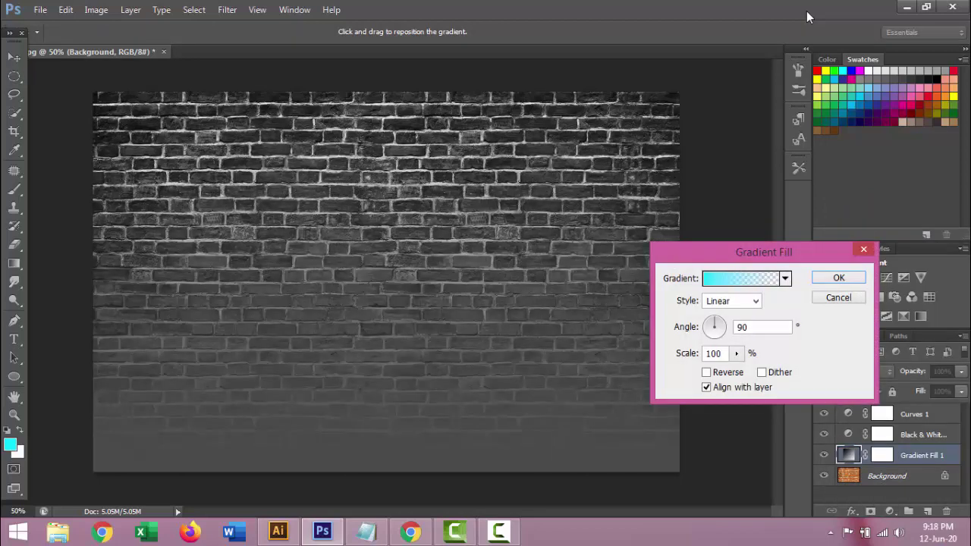
left_click(740, 278)
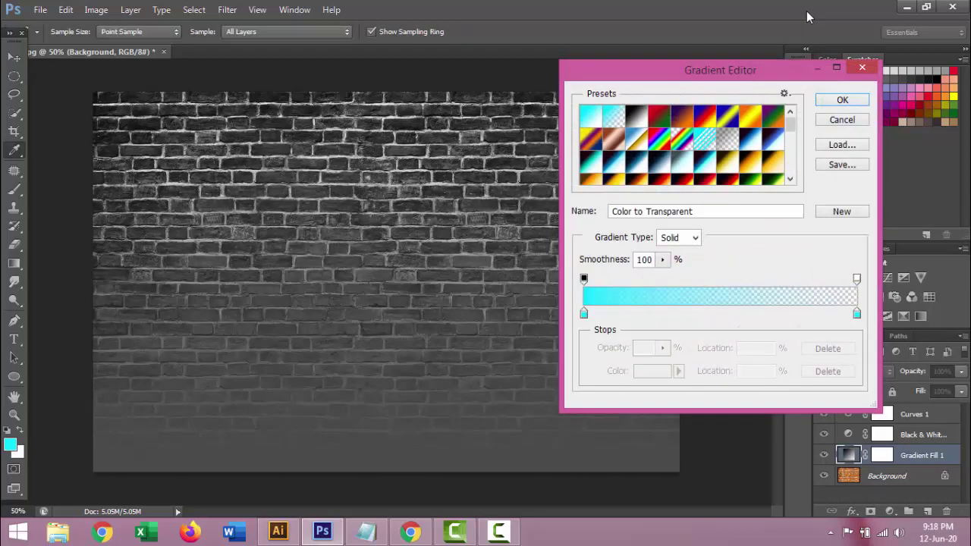
double_click(584, 313)
left_click_drag(583, 299, 571, 304)
key("Return")
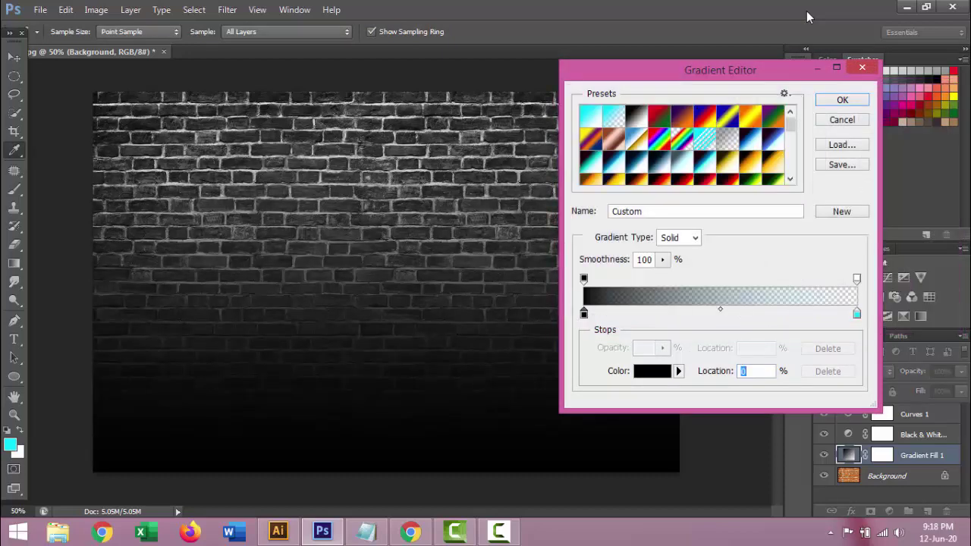
double_click(857, 313)
left_click_drag(747, 288, 751, 304)
key("Return")
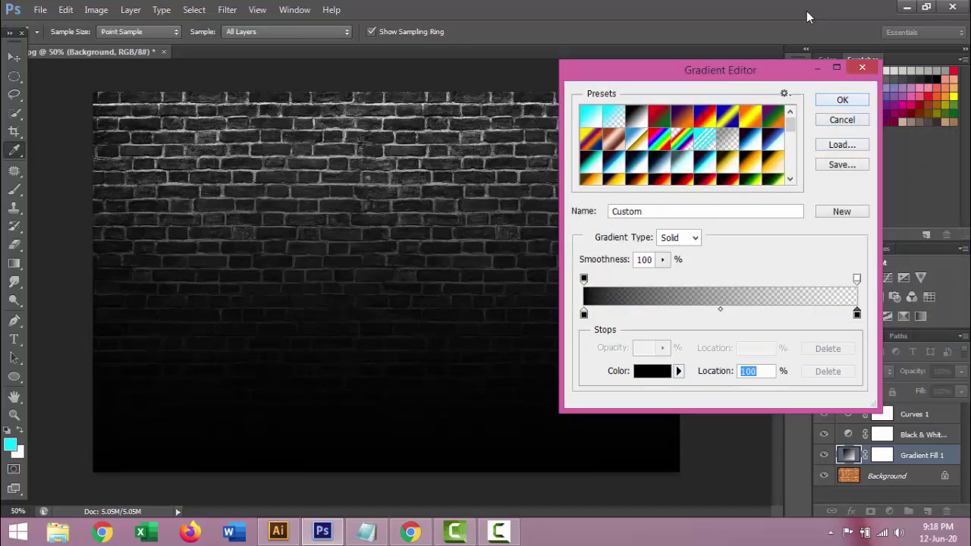
key("Return")
Make the gradient fill Radial and reversed, with an angle of 149.04° and a scale of 100%
left_click(732, 302)
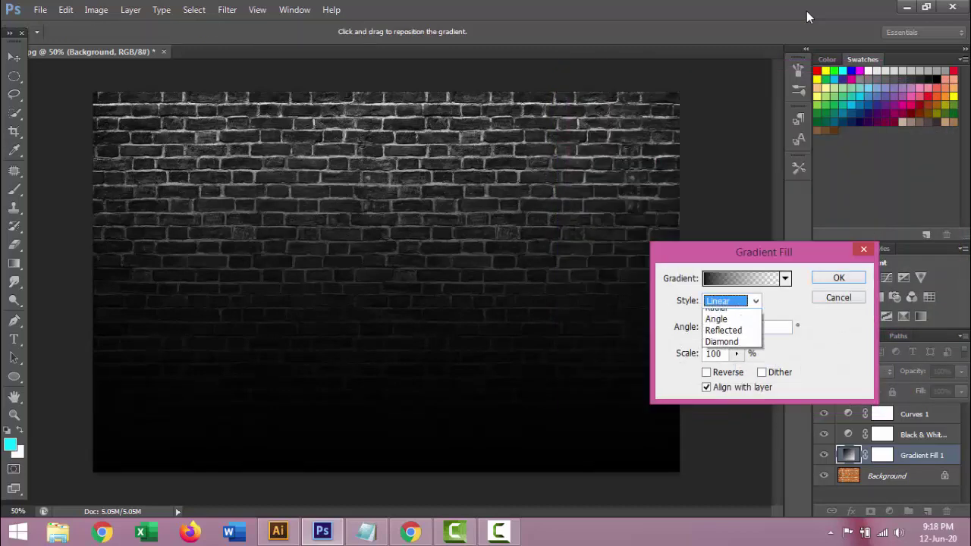
left_click(717, 327)
left_click(706, 373)
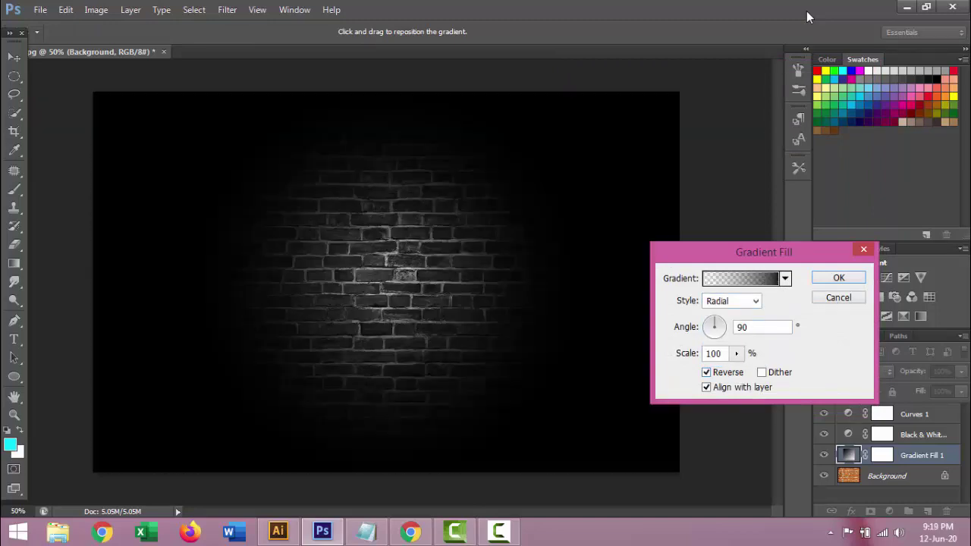
left_click(708, 323)
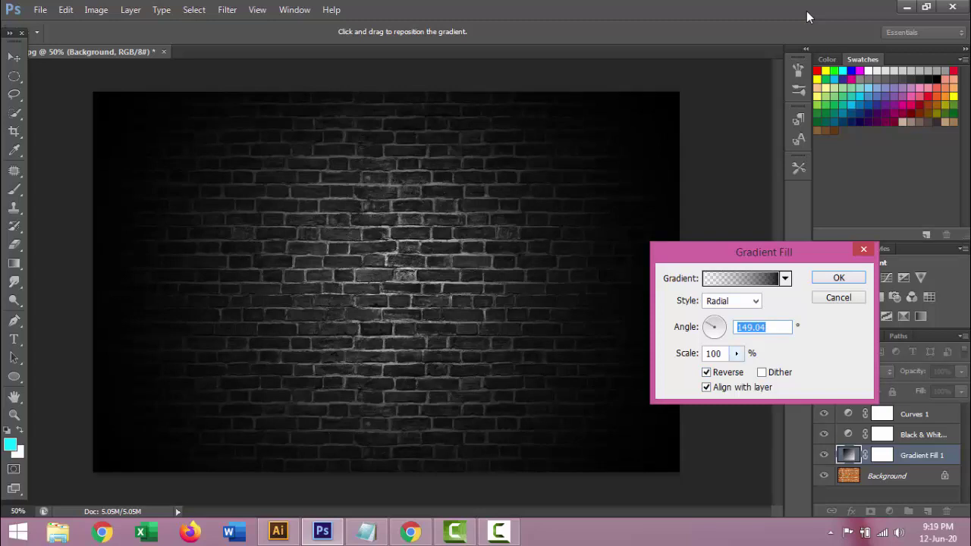
left_click(736, 353)
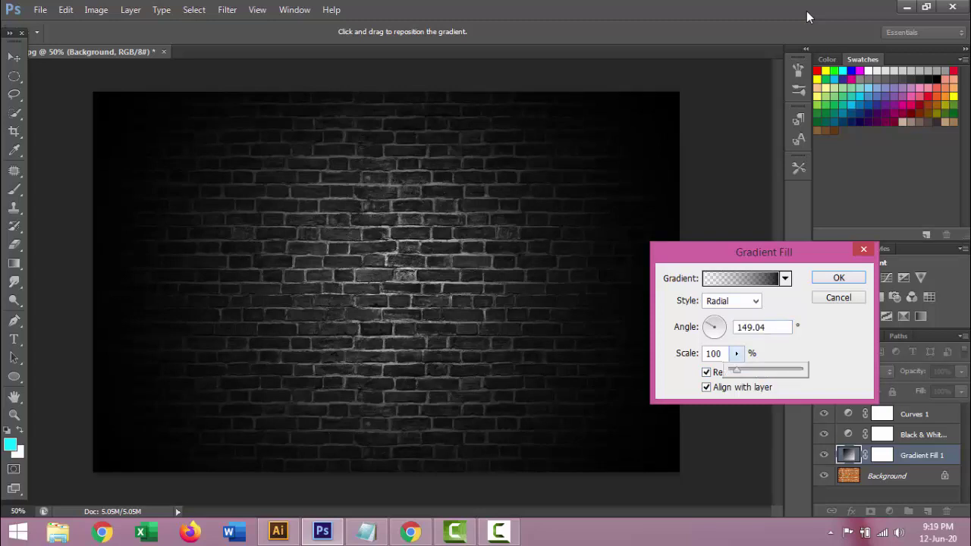
left_click(839, 278)
Create a new layer above Curves 1 and centre a circular selection, nearly as tall as the canvas, on the wall
left_click(914, 414)
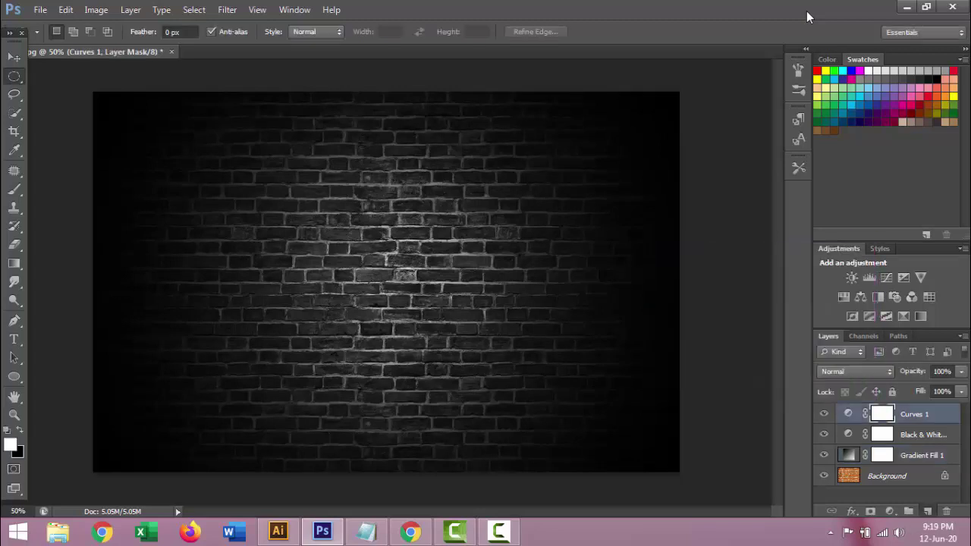
left_click(927, 511)
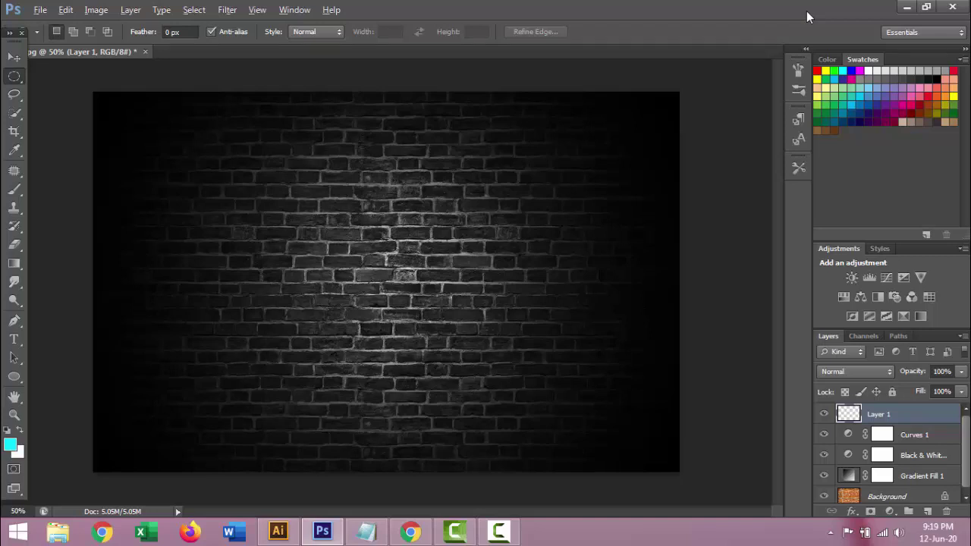
mouse_move(369, 254)
left_mouse_down()
mouse_move(563, 364)
mouse_move(763, 435)
left_mouse_up()
left_click_drag(380, 190, 407, 222)
key("Up")
key("Up")
key("Up")
key("Up")
key("Up")
key("Up")
key("Up")
key("Up")
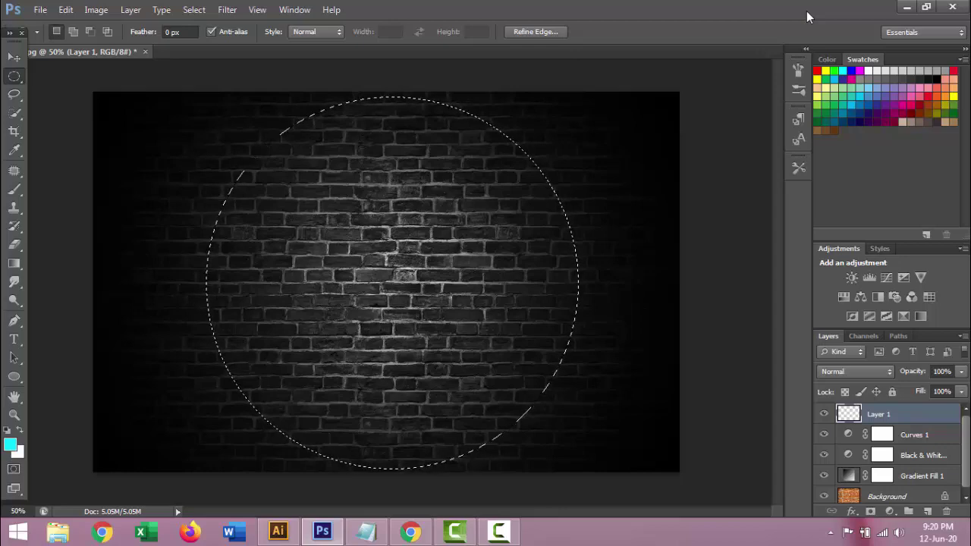
Fill the circular selection on Layer 1 with the cyan foreground colour 04e4fe and deselect it
key("n")
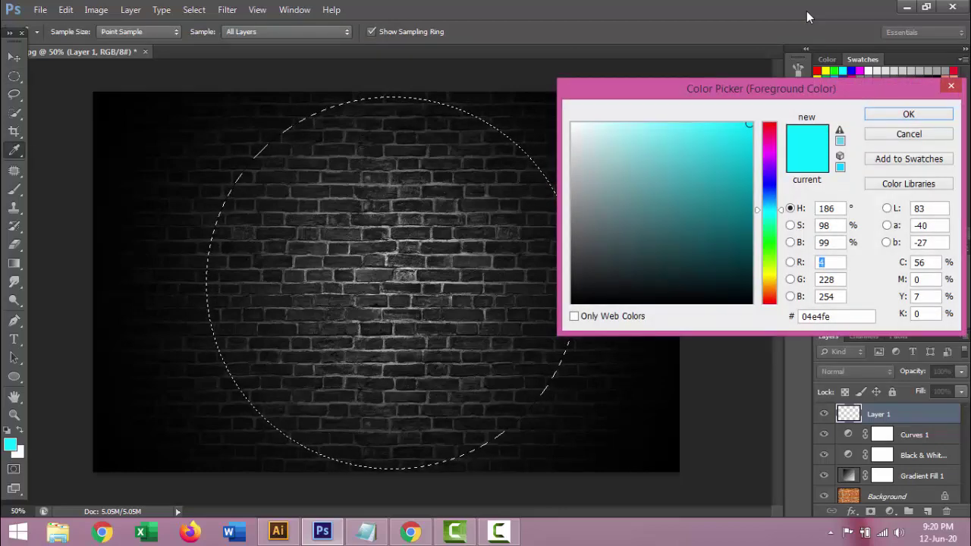
key("Return")
key("alt+BackSpace")
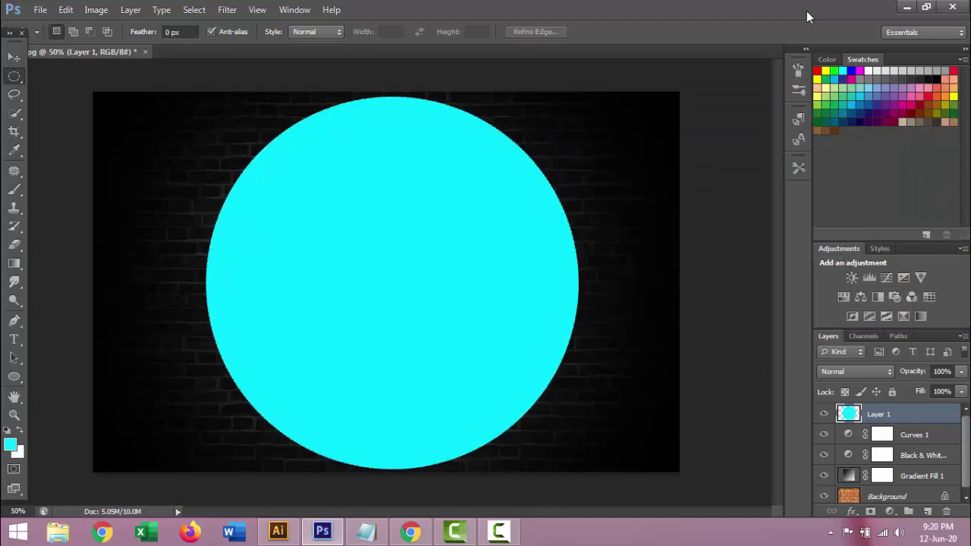
Apply a Gaussian Blur with a 154.7-pixel radius to the cyan circle and set its layer's blend mode to Multiply
key("alt+s")
key("Right")
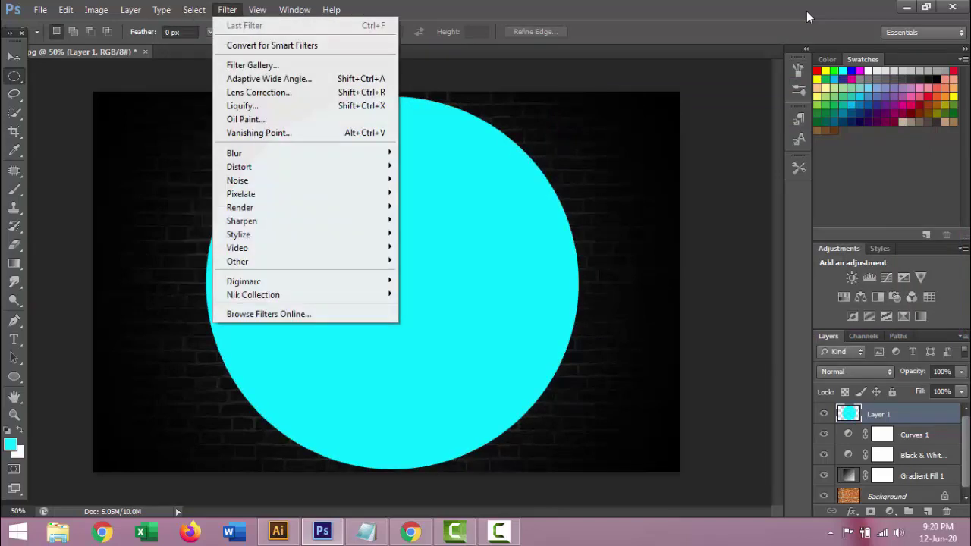
mouse_move(304, 153)
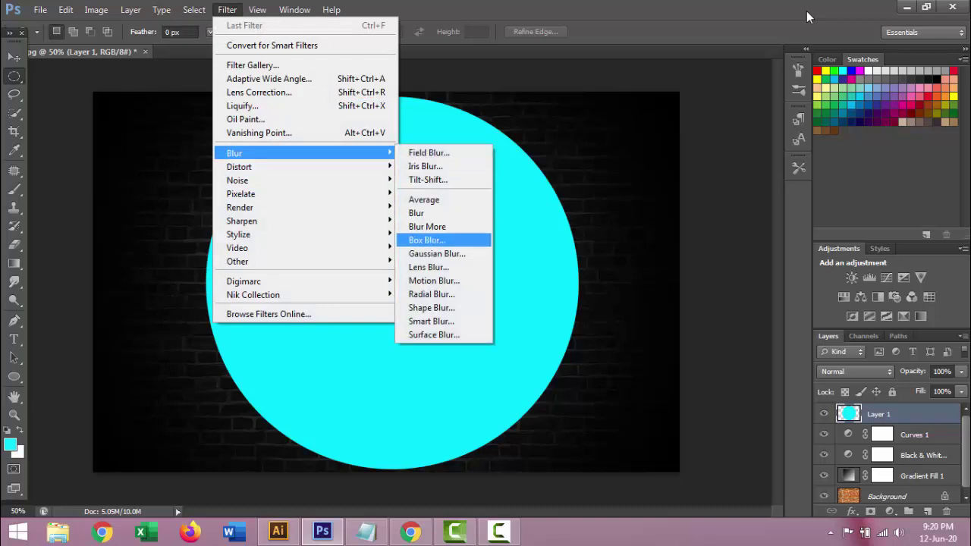
key("Up")
key("Up")
key("Down")
key("Down")
key("Down")
key("Return")
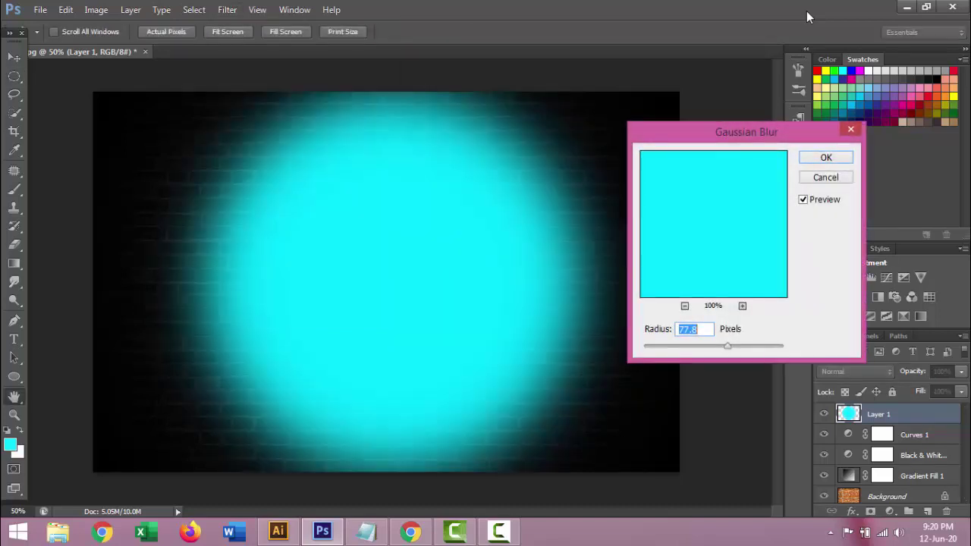
left_click_drag(727, 346, 747, 346)
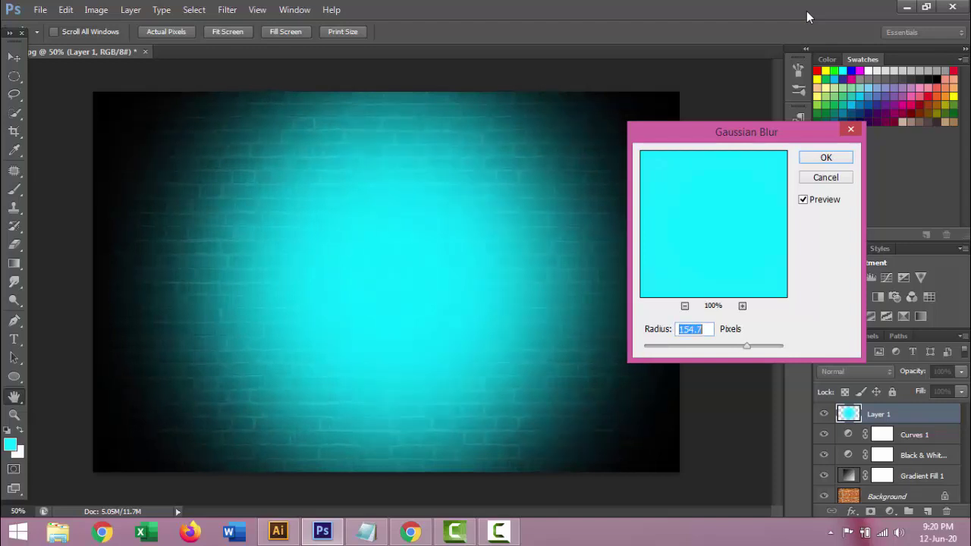
left_click(826, 158)
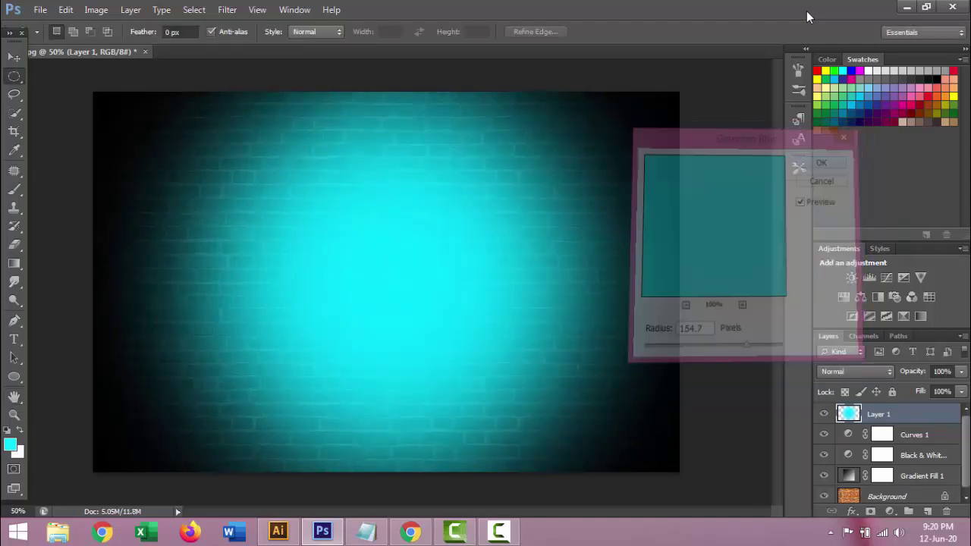
left_click(856, 372)
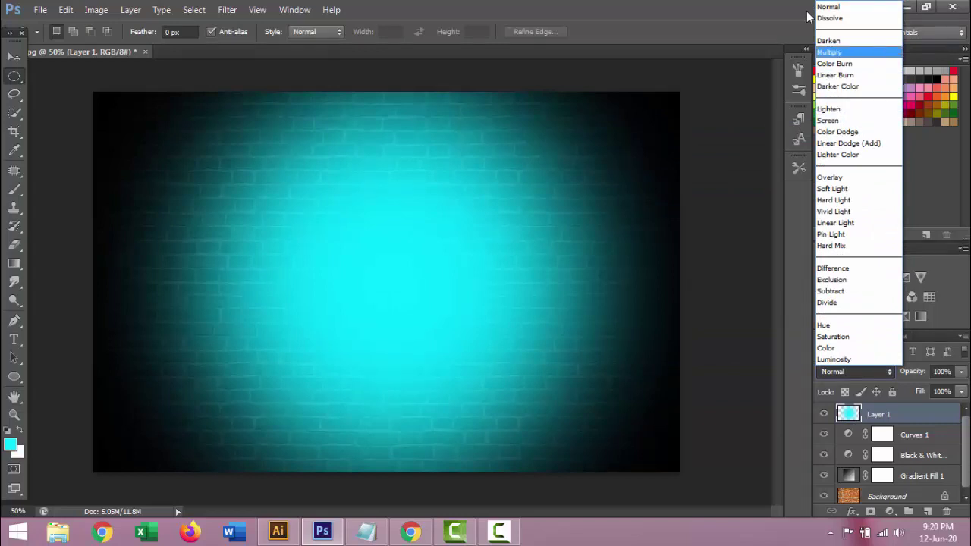
key("Return")
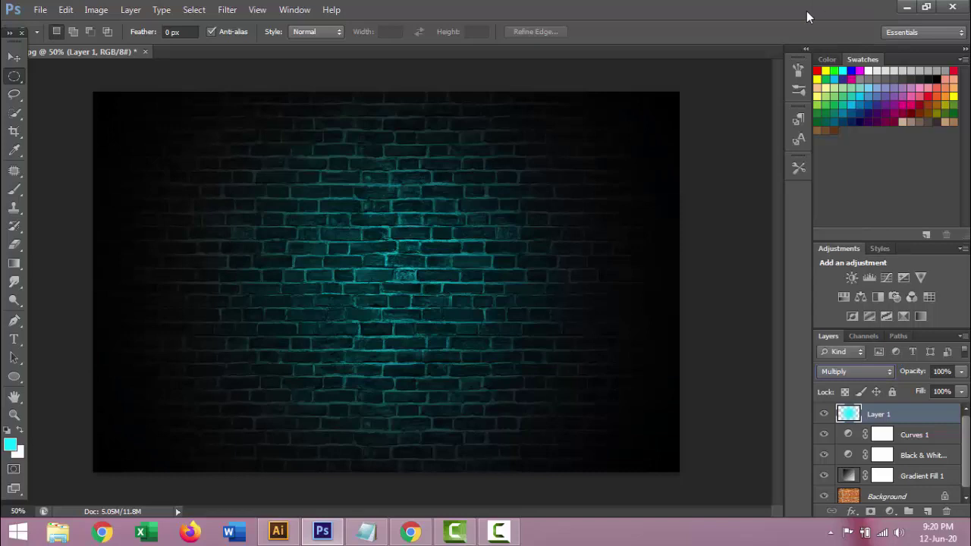
Create a new layer above Layer 1 and add the white text MULTI TECH across the middle of the wall
key("ctrl+shift+alt+n")
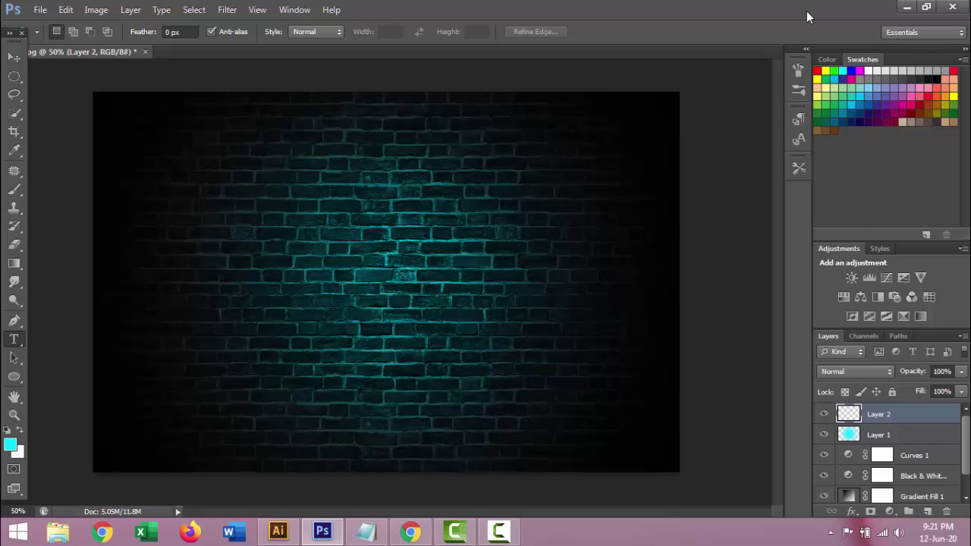
left_click(300, 278)
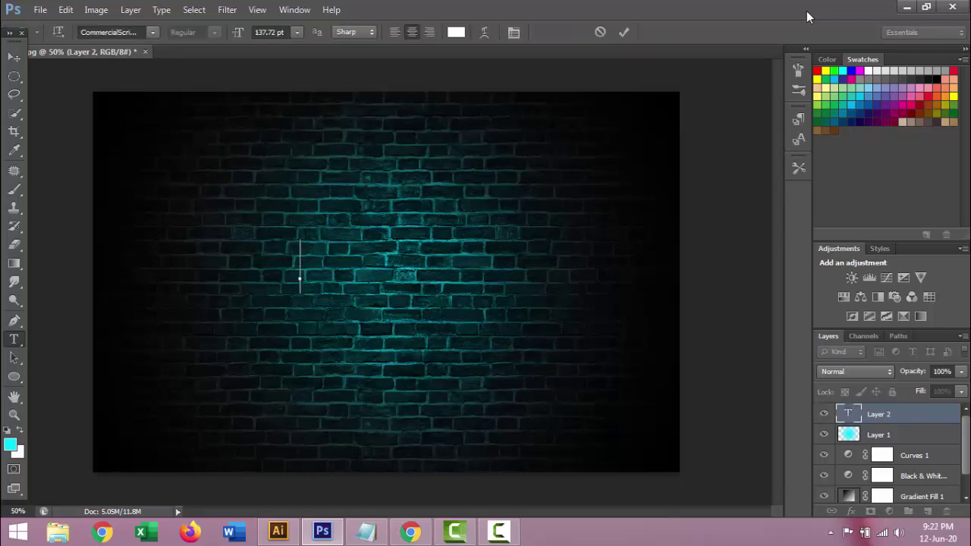
type("MUL")
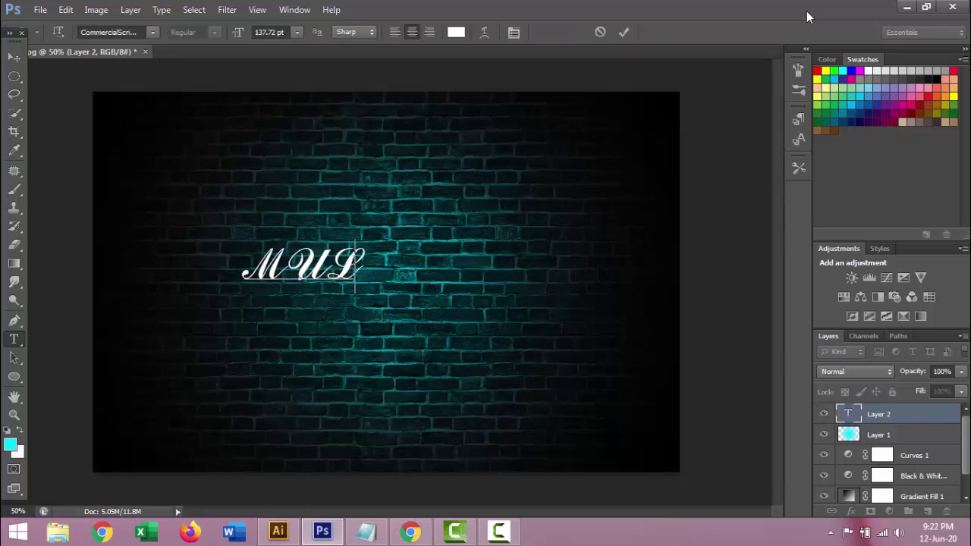
type("TI TECH")
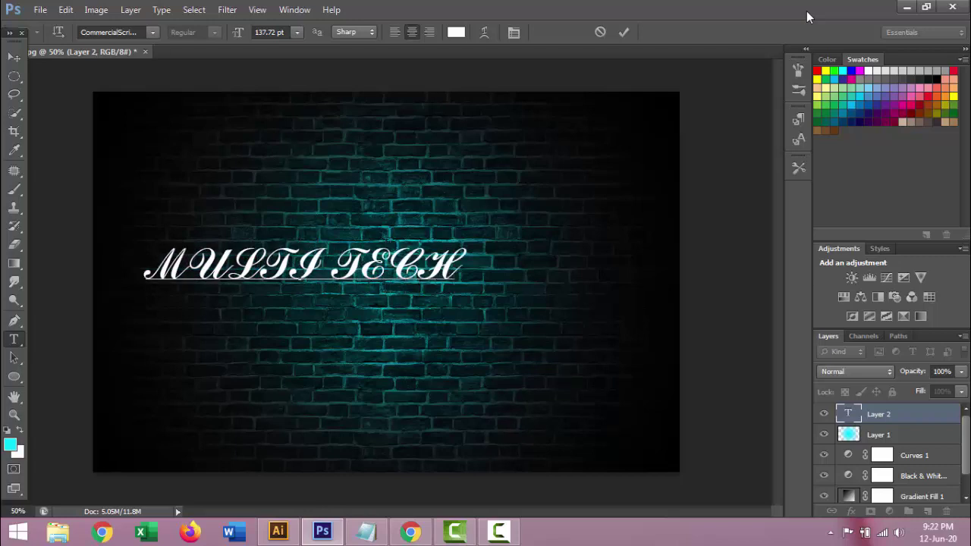
Set the font of the whole MULTI TECH text to Bauhaus Lt BT
key("ctrl+shift+Left")
key("ctrl+shift+Left")
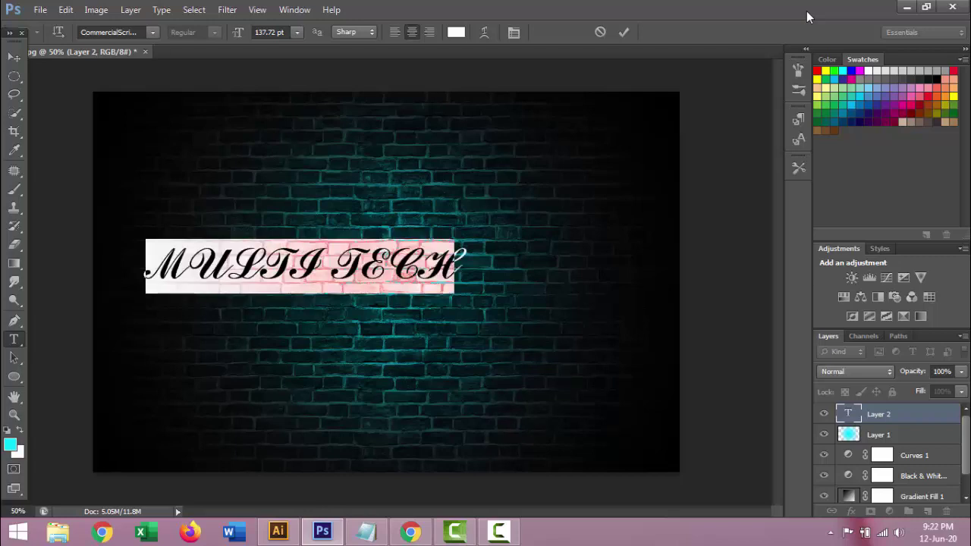
key("ctrl+t")
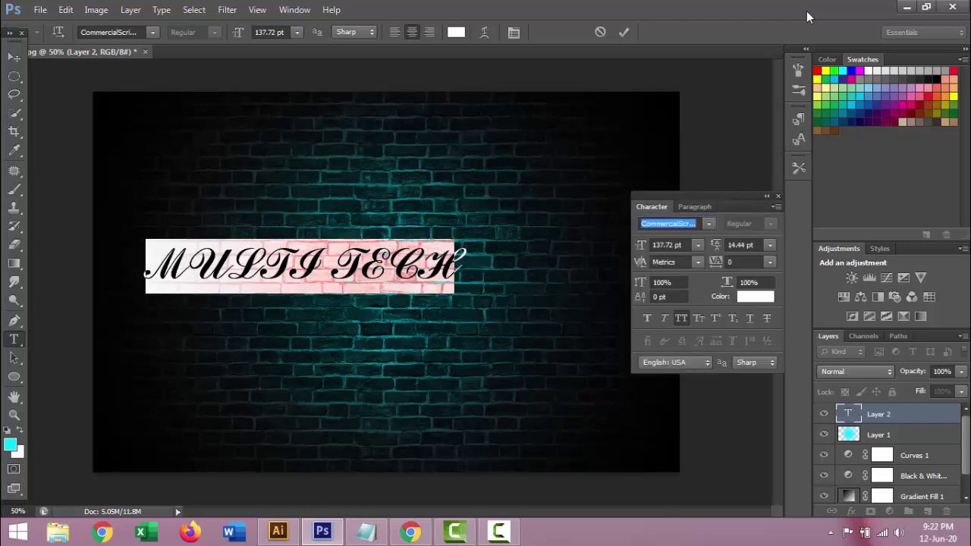
type("Arial")
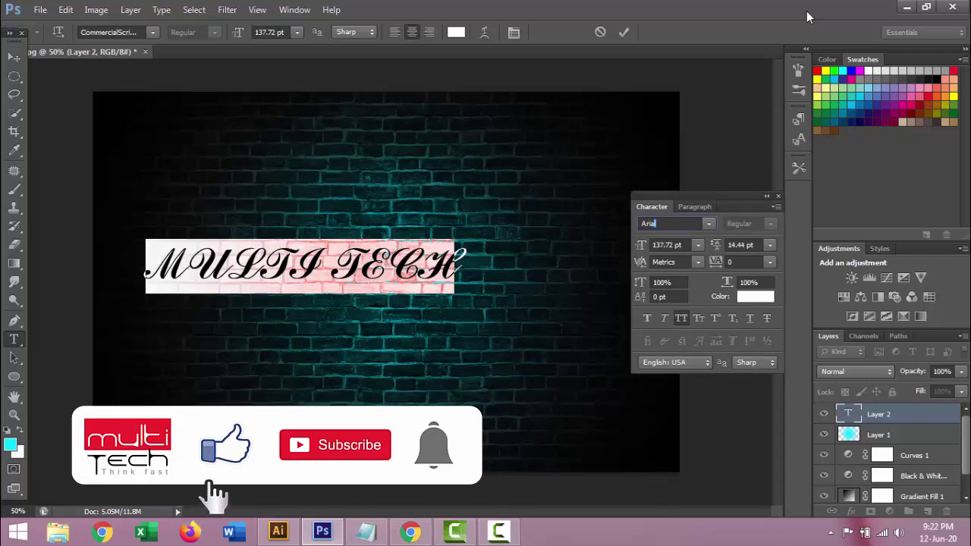
key("Return")
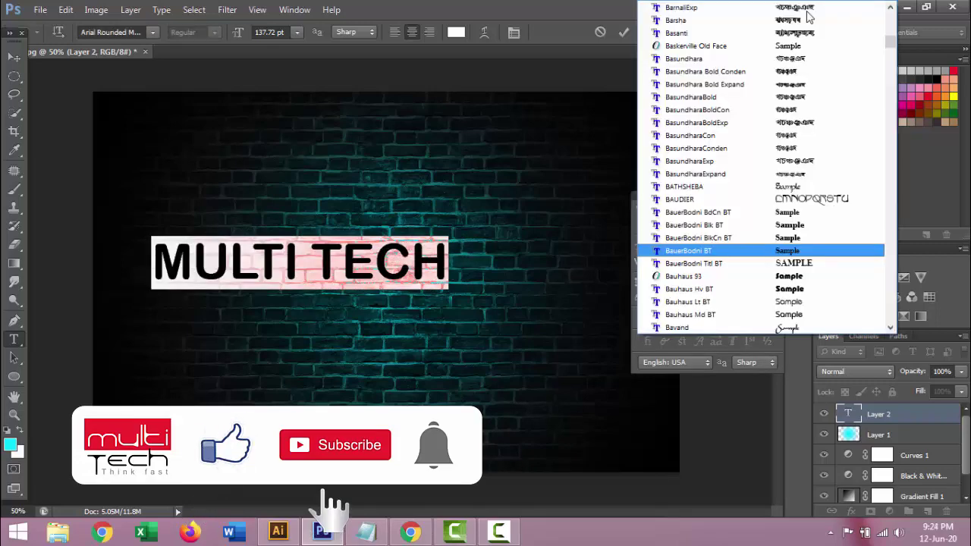
key("Down")
key("Down")
key("Down")
key("Down")
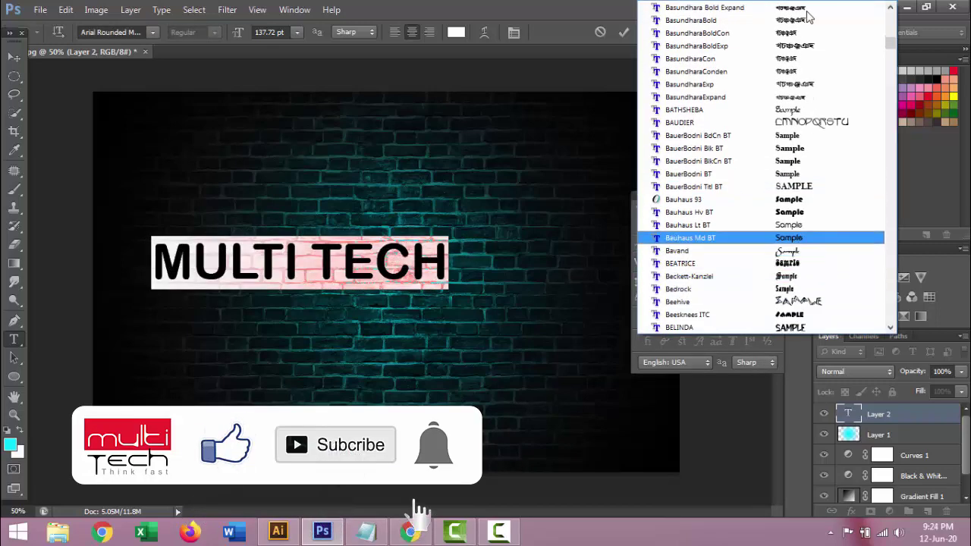
key("Return")
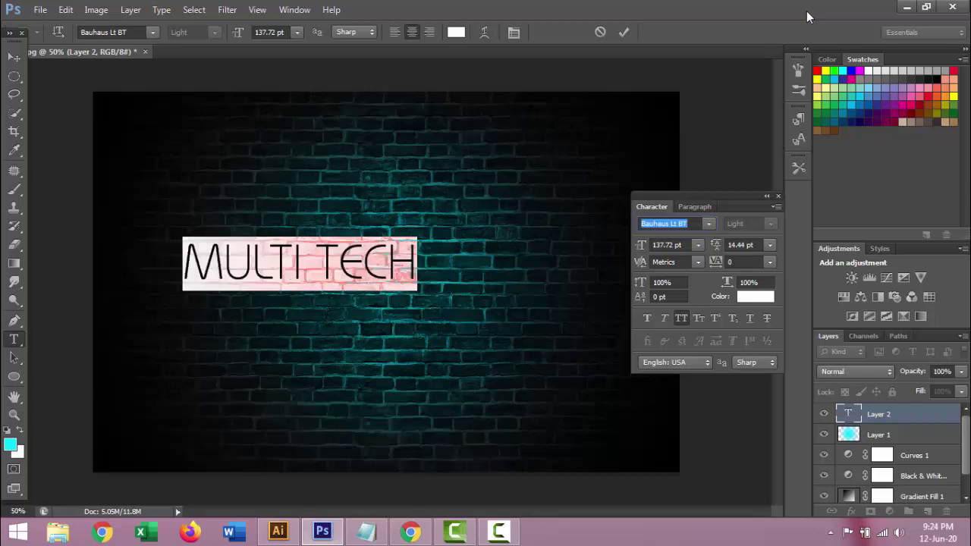
key("ctrl+Return")
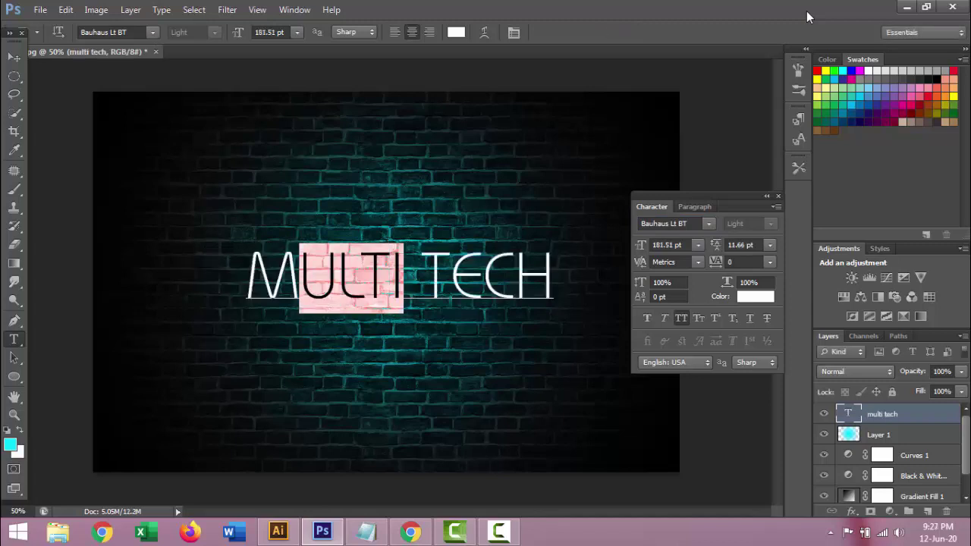
Shorten the wording to M.TECH by replacing ULTI with a period and removing the space
type(".")
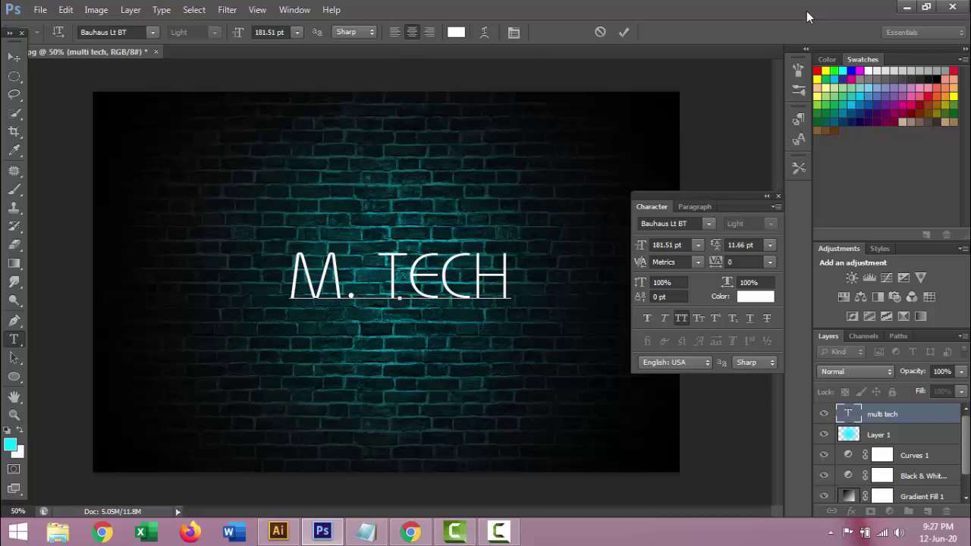
key("Right")
key("BackSpace")
key("ctrl+Return")
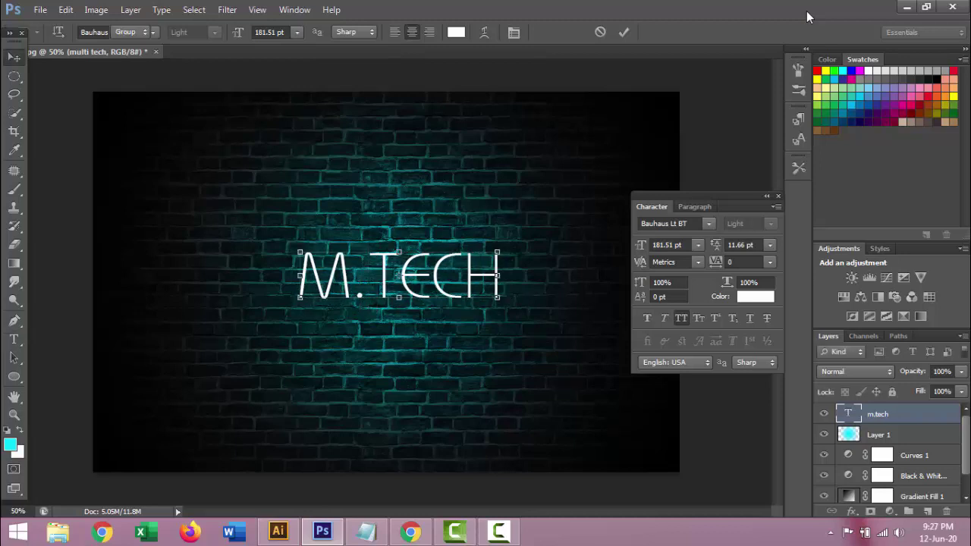
Enlarge the M.TECH text to about 133% and shift it slightly left so it sits centred on the glow
key("ctrl+t")
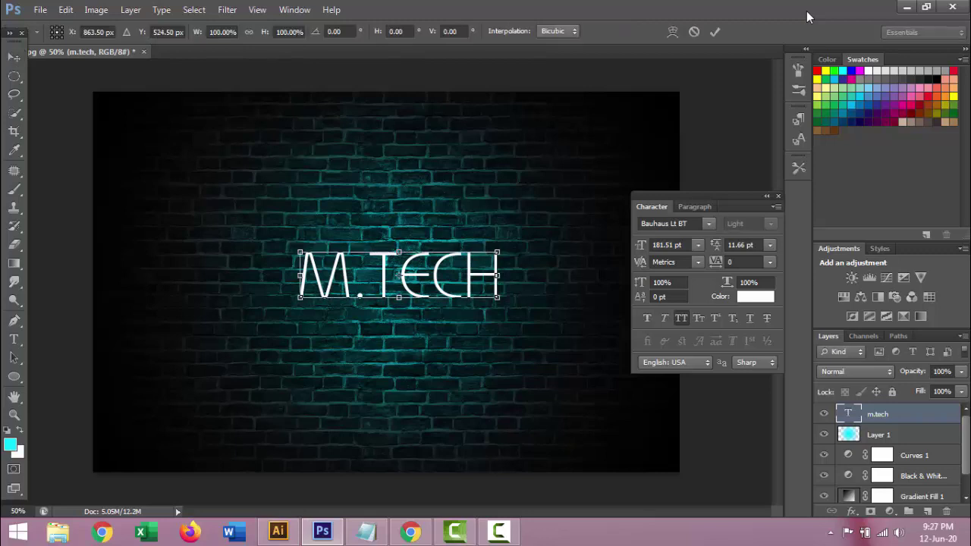
left_click_drag(497, 251, 535, 232)
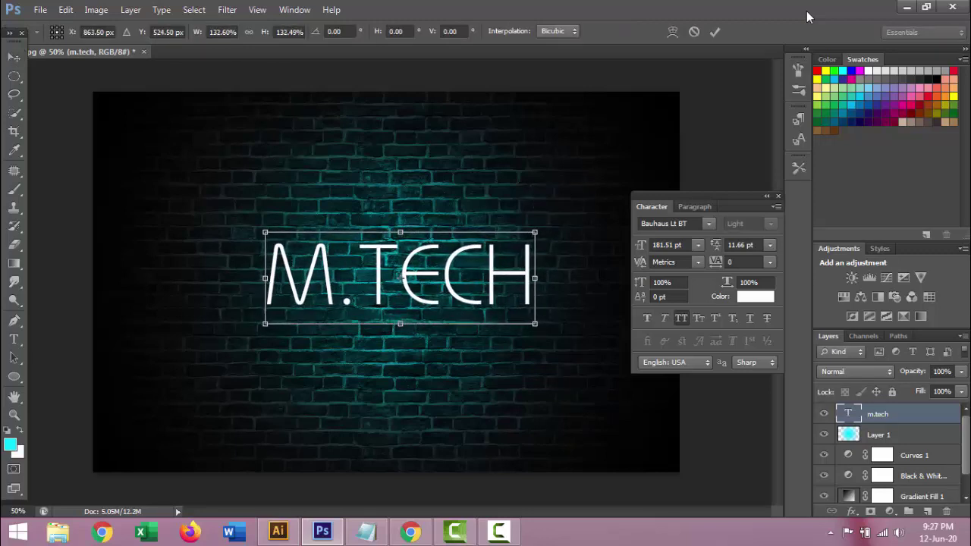
left_click_drag(484, 255, 476, 257)
key("Return")
Try nudging the M.TECH text about 18 px left, and move it back by the same amount
key("ctrl+t")
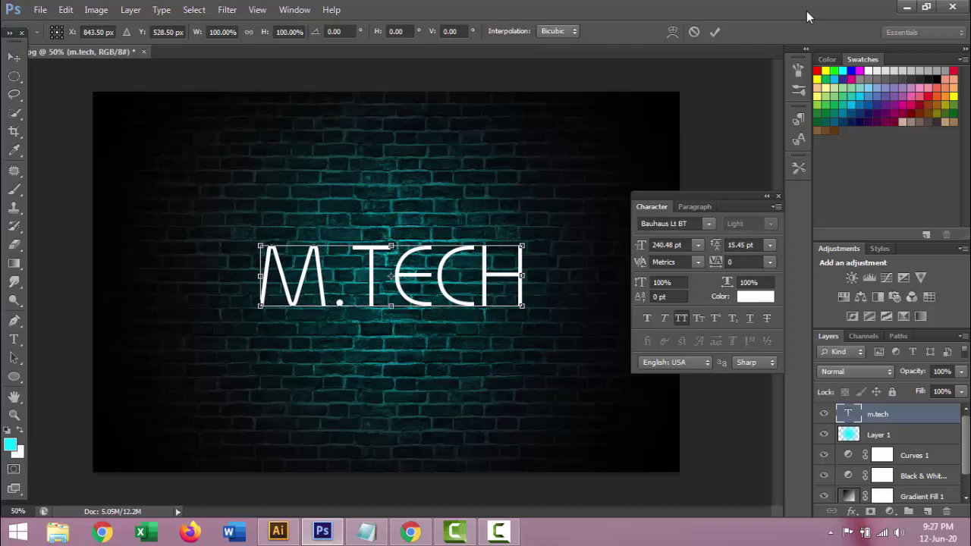
key("Left")
key("Left")
key("Left")
key("Left")
key("Left")
key("Left")
key("Left")
key("Left")
key("Left")
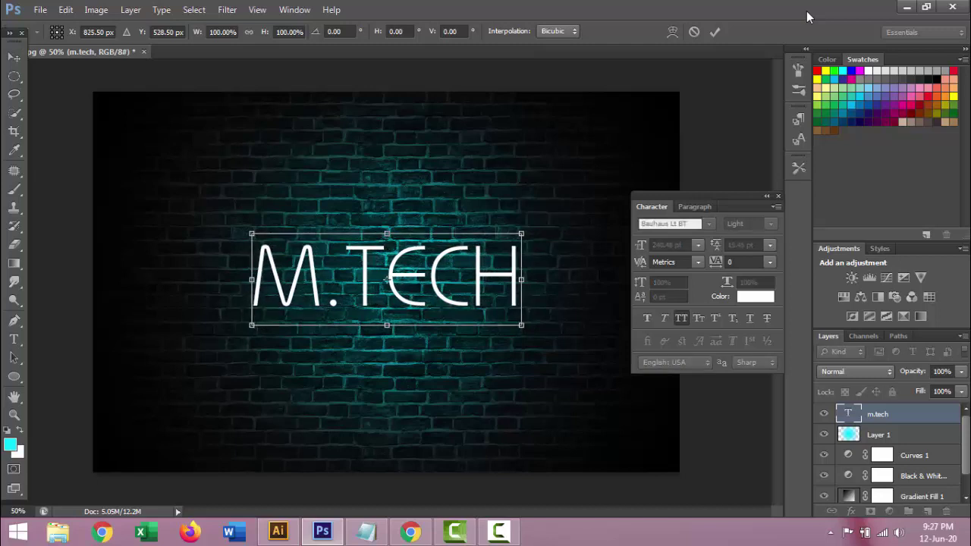
key("Right")
key("Right")
key("Right")
key("Right")
key("Right")
key("Right")
key("Right")
key("Right")
key("Right")
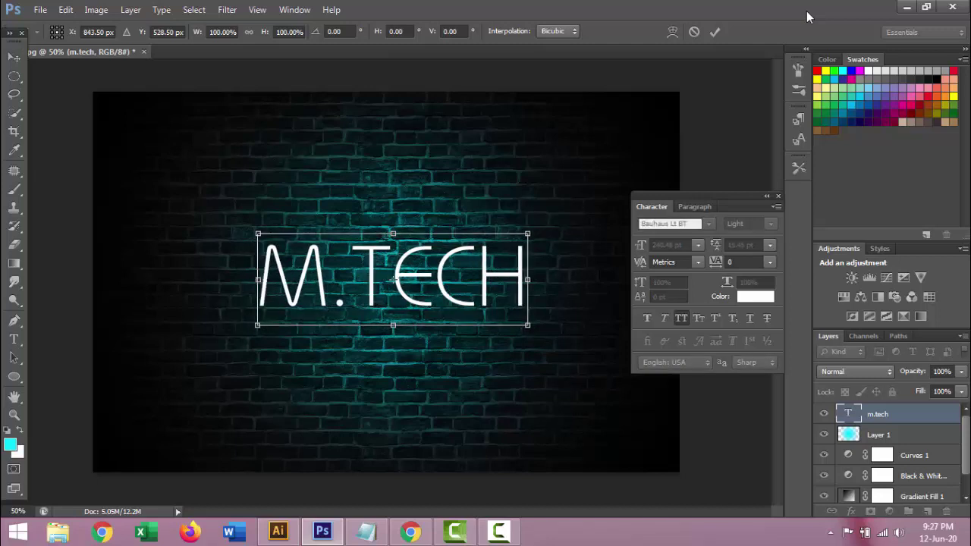
Shrink the M.TECH text to about 223 pt, keeping it centred on the glow
left_click_drag(528, 233, 518, 237)
key("Return")
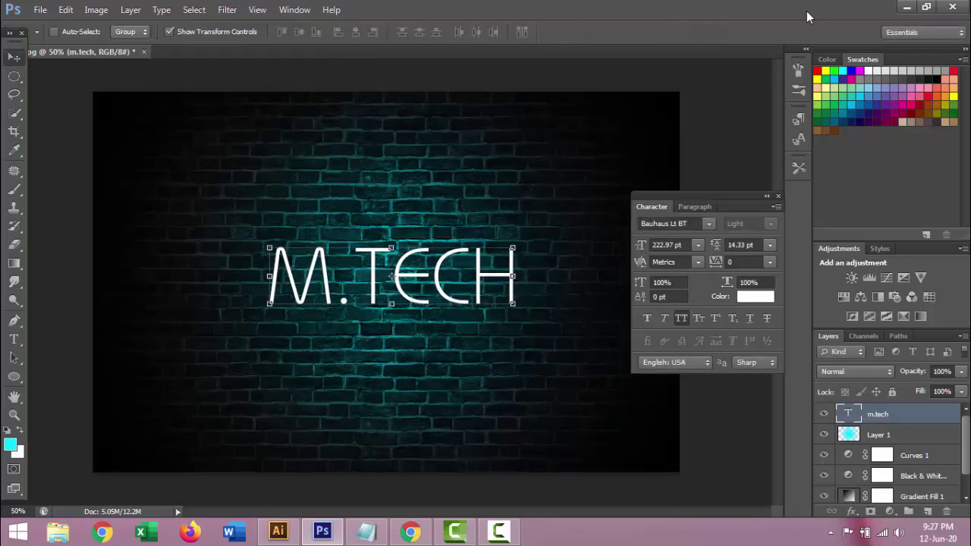
key("m")
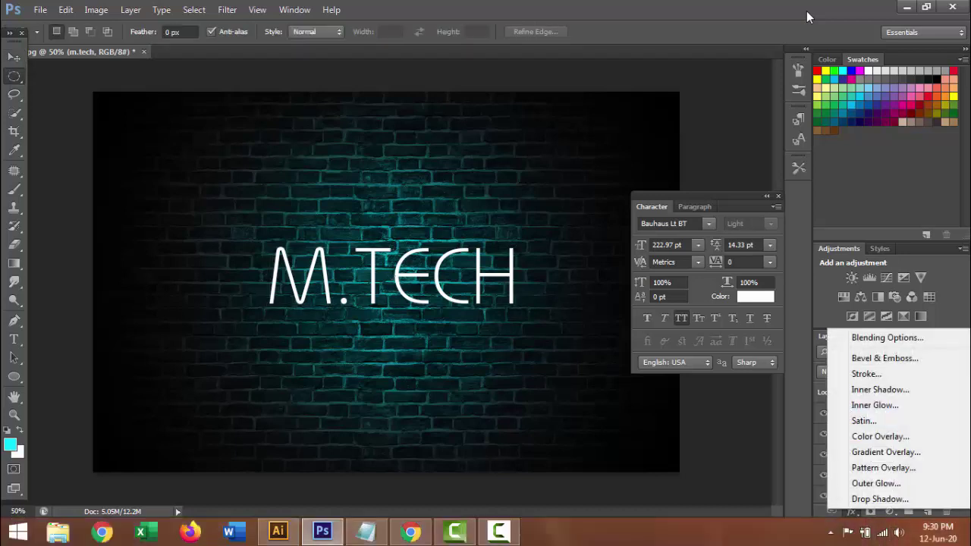
Add a Drop Shadow effect to the M.TECH text layer with its blend mode set to Screen
left_click(852, 511)
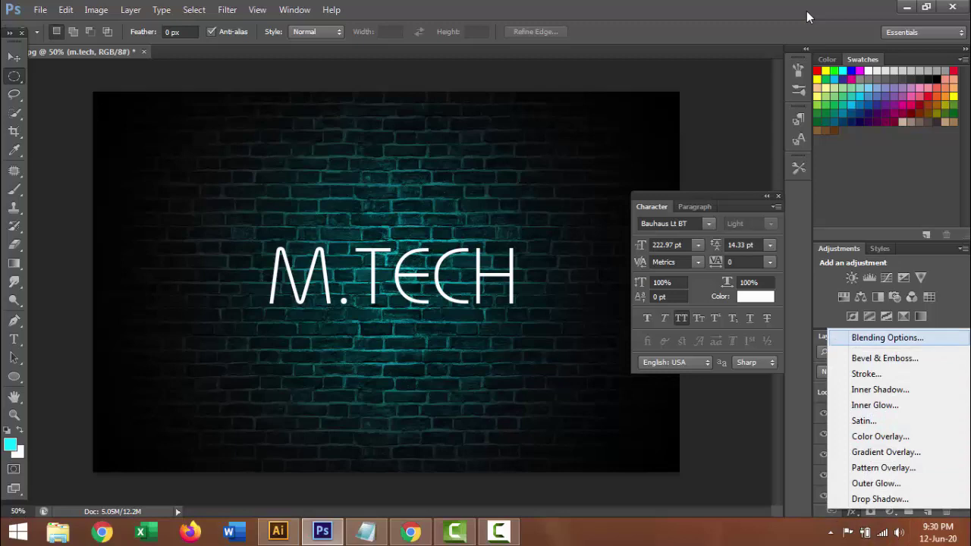
left_click(887, 338)
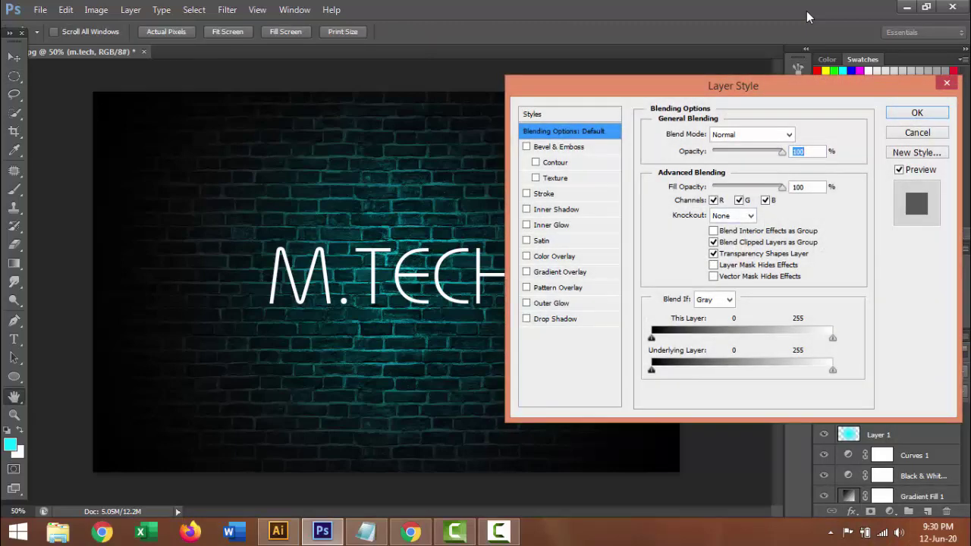
left_click(554, 318)
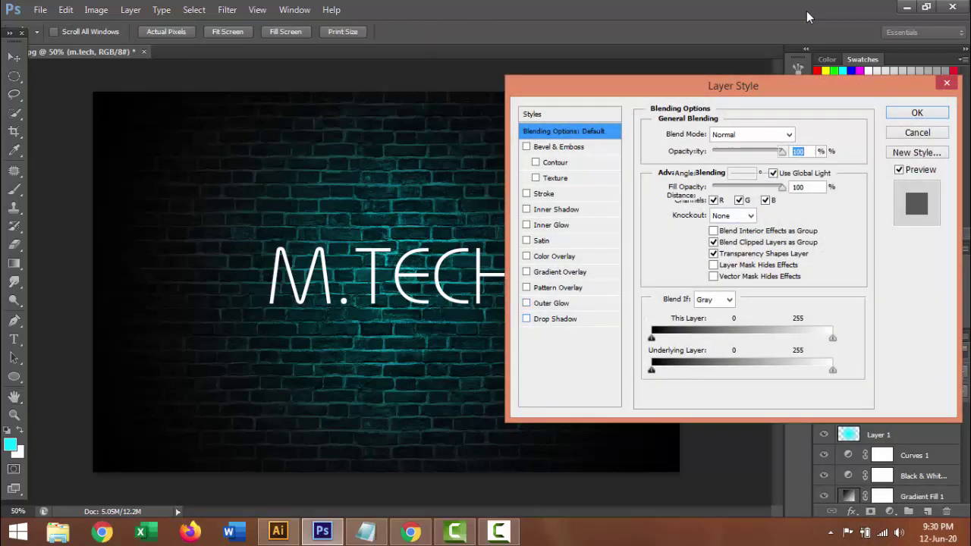
left_click(740, 135)
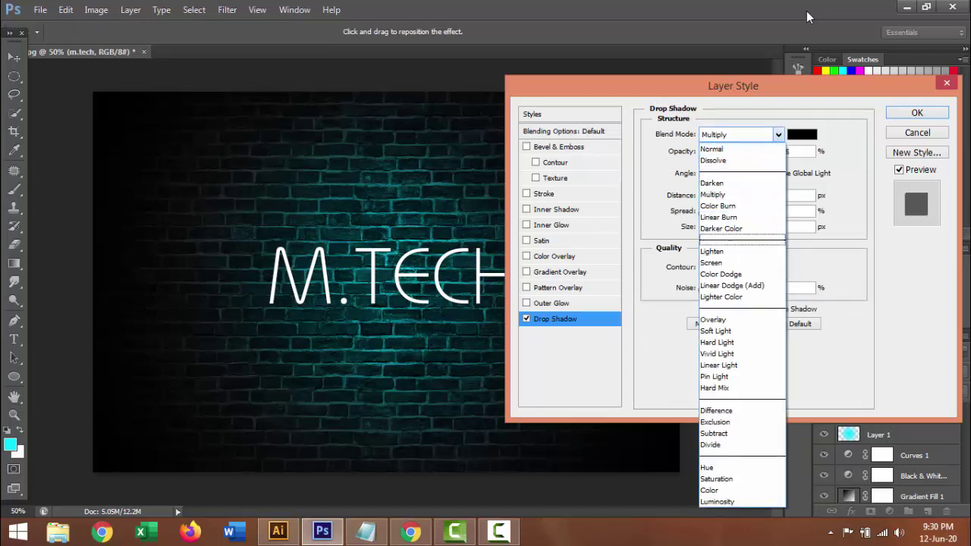
key("Down")
key("Down")
key("Return")
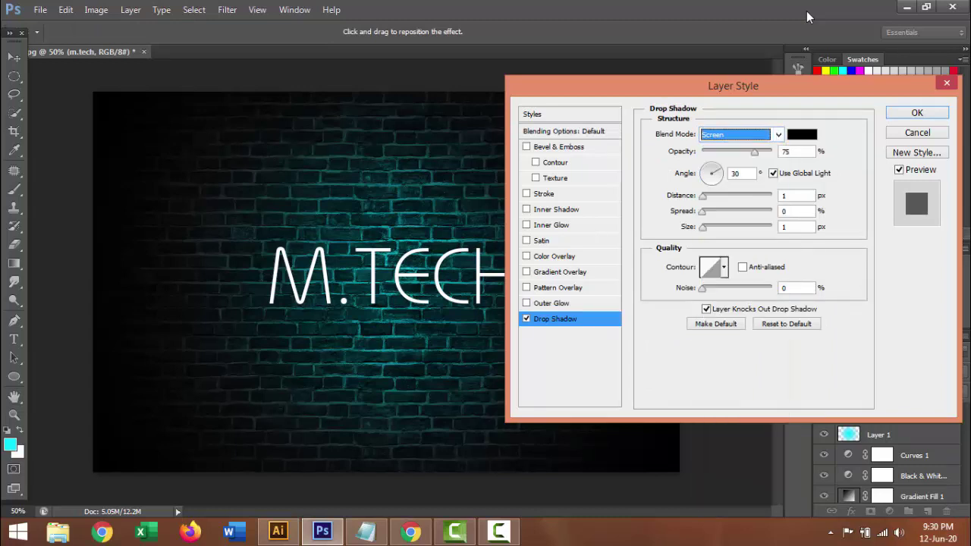
Set the drop shadow's colour to near-white fdfdfd and its opacity to 100%
left_click(802, 135)
left_click(571, 124)
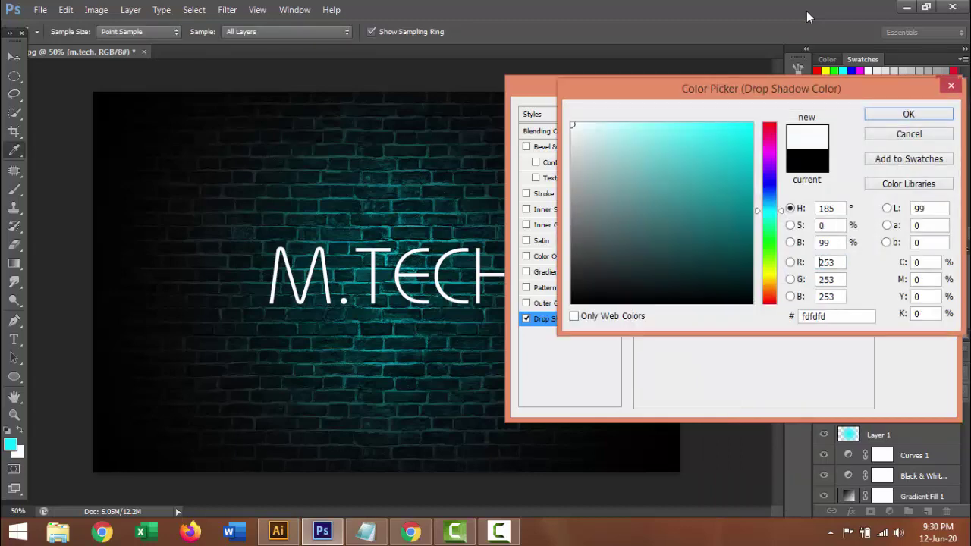
left_click(909, 114)
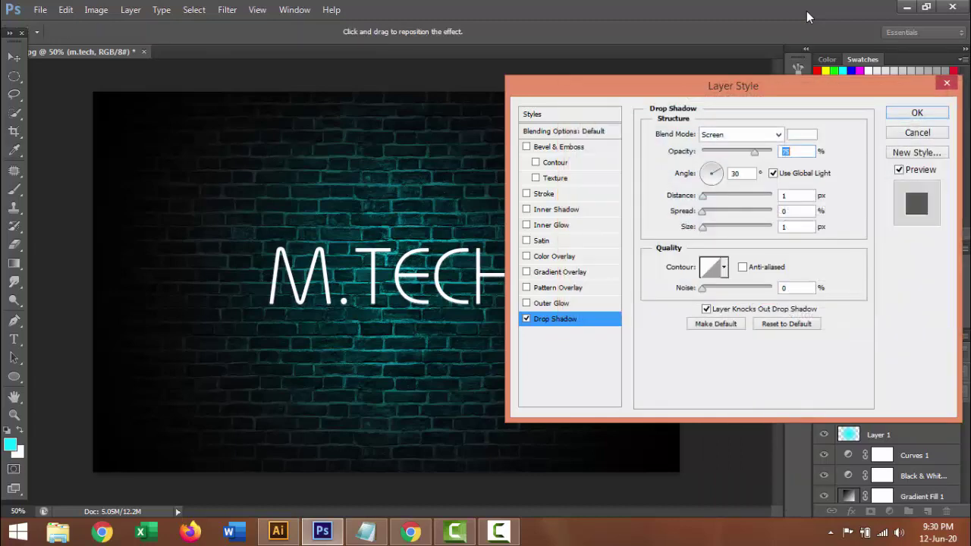
left_click_drag(755, 153, 773, 152)
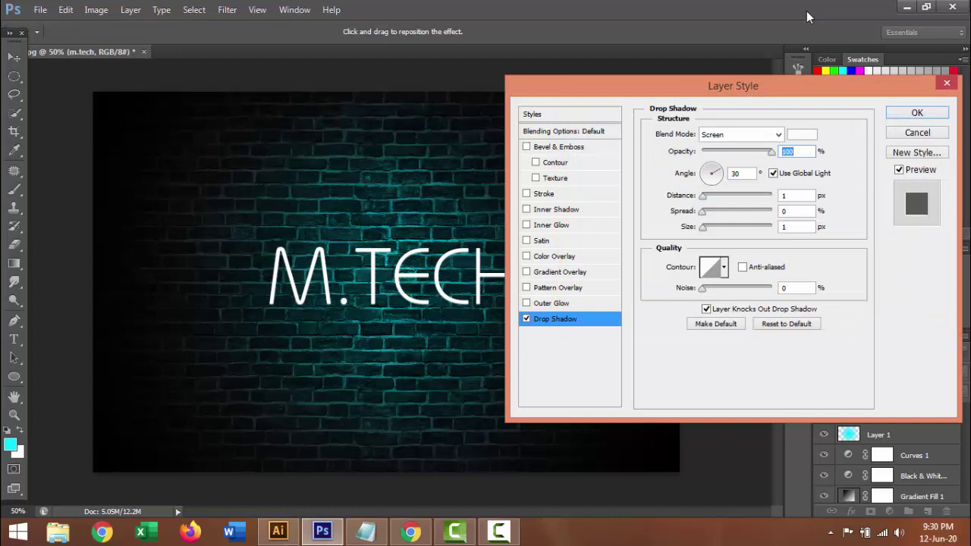
Set the drop shadow's angle to 90° and its distance to 0 px
key("Tab")
type("90")
key("Up")
key("Up")
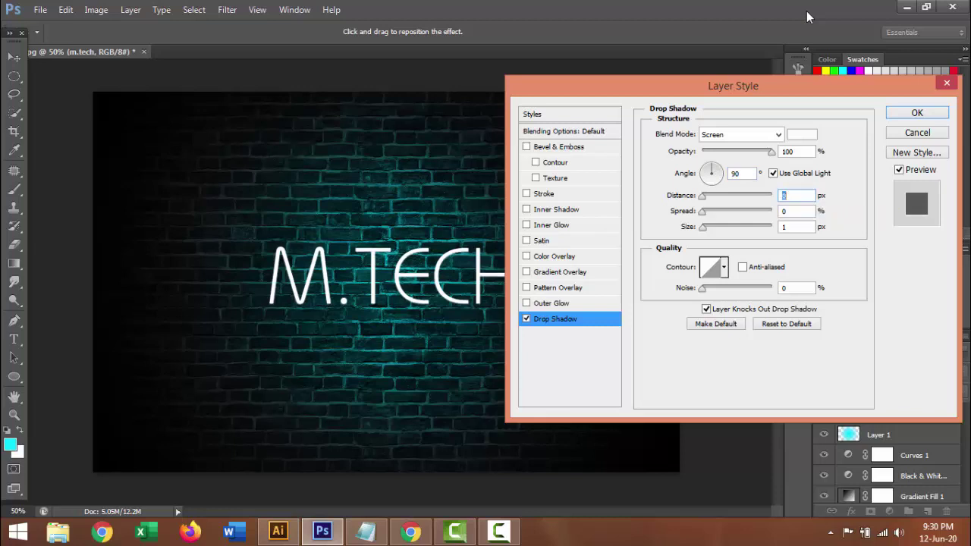
type("0")
key("Tab")
Set the drop shadow's spread to 10% and its size to 10 px
key("Up")
key("Up")
key("Up")
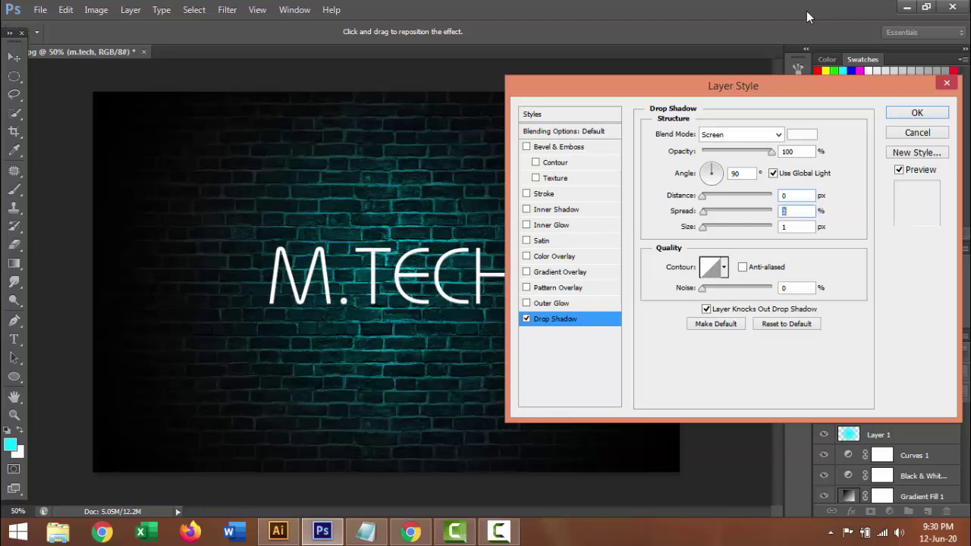
key("Up")
key("Up")
key("Tab")
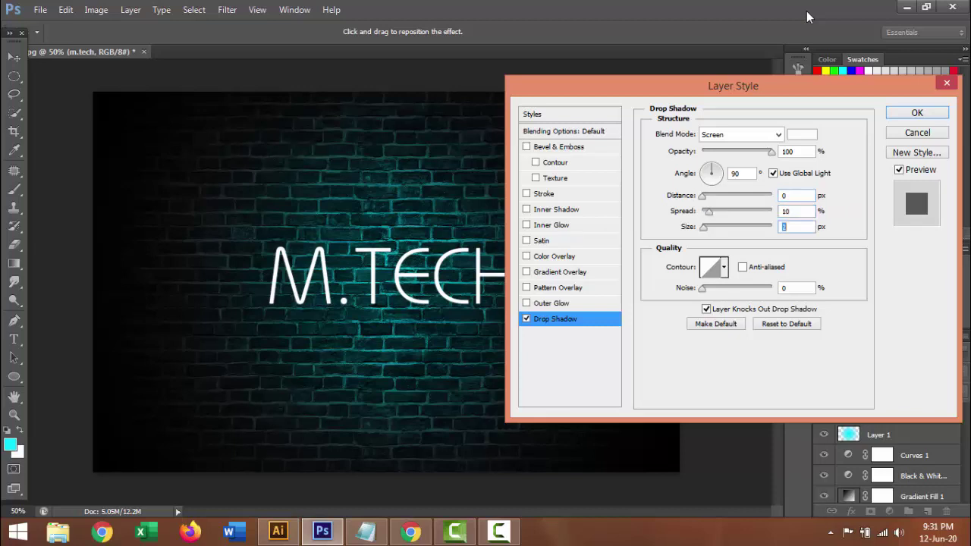
key("Up")
key("Up")
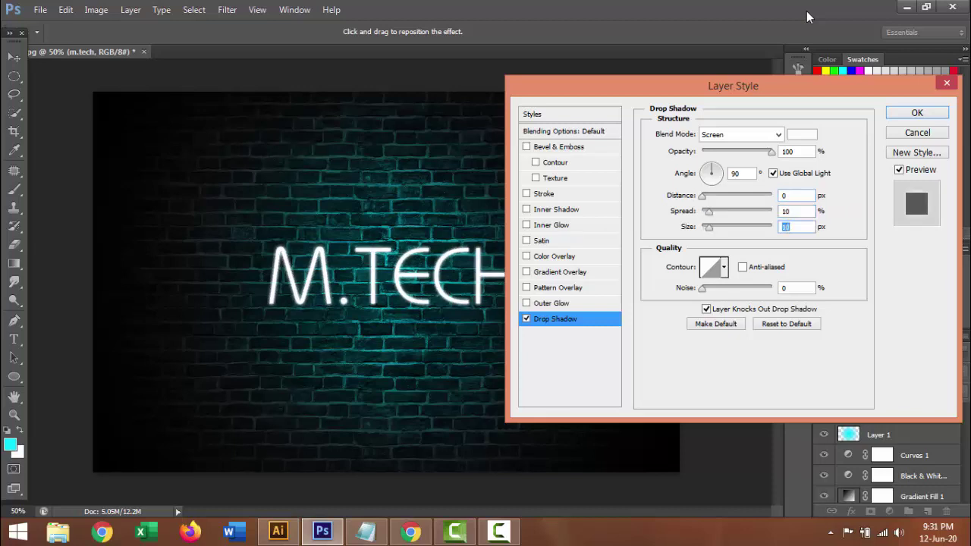
Compare the M.TECH text with and without the drop shadow preview, and apply the effect
key("Tab")
left_click(900, 170)
left_click(899, 170)
left_click(900, 170)
left_click(899, 170)
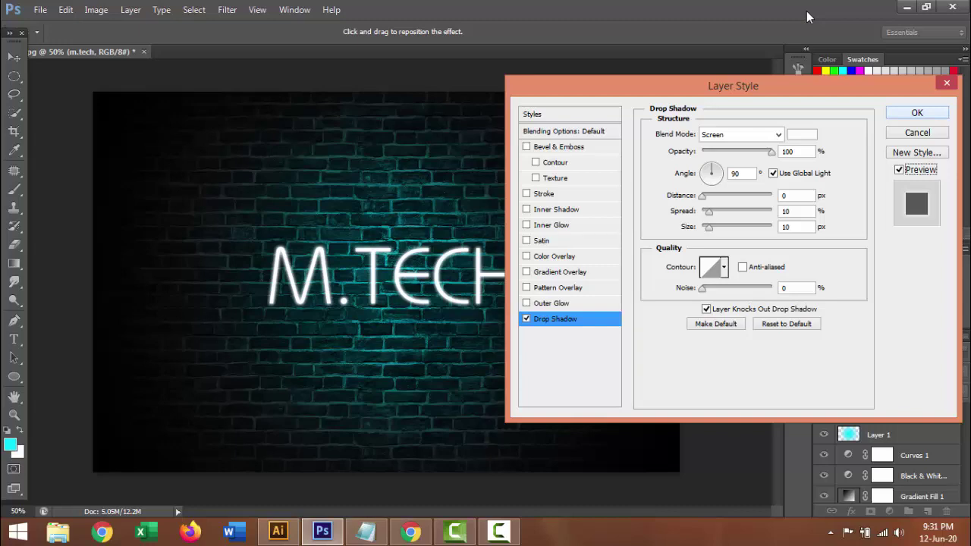
key("Return")
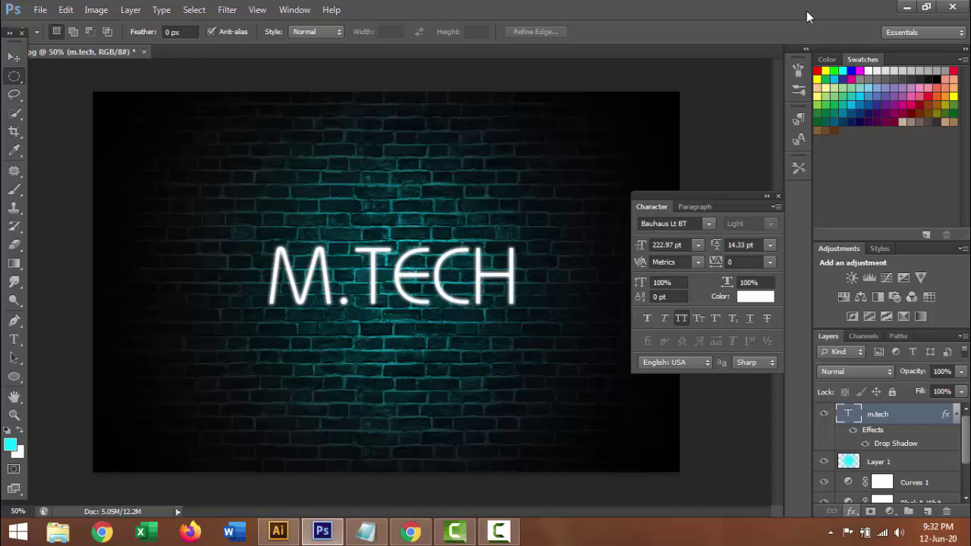
Add an Outer Glow effect to the m.tech text layer, leaving Bevel & Emboss turned off
left_click(852, 511)
left_click(883, 358)
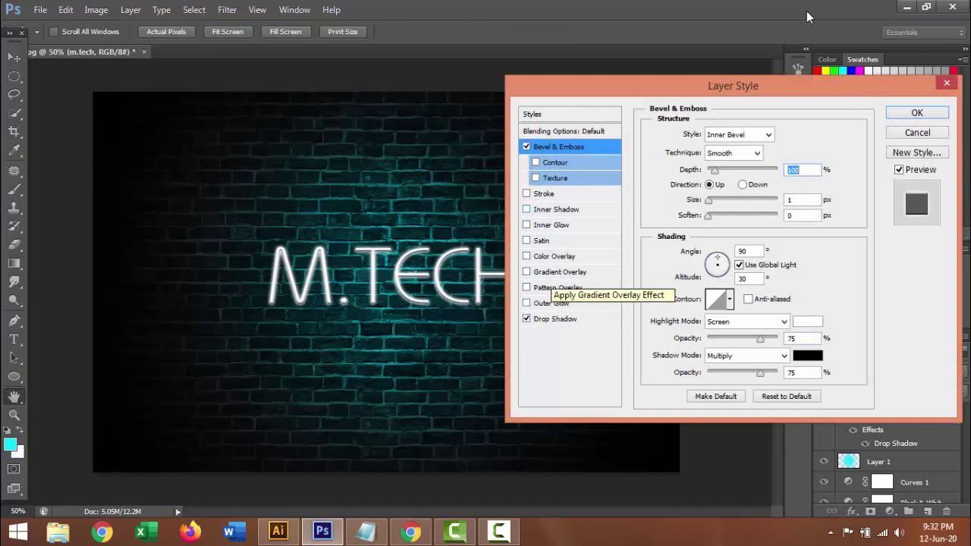
left_click(526, 146)
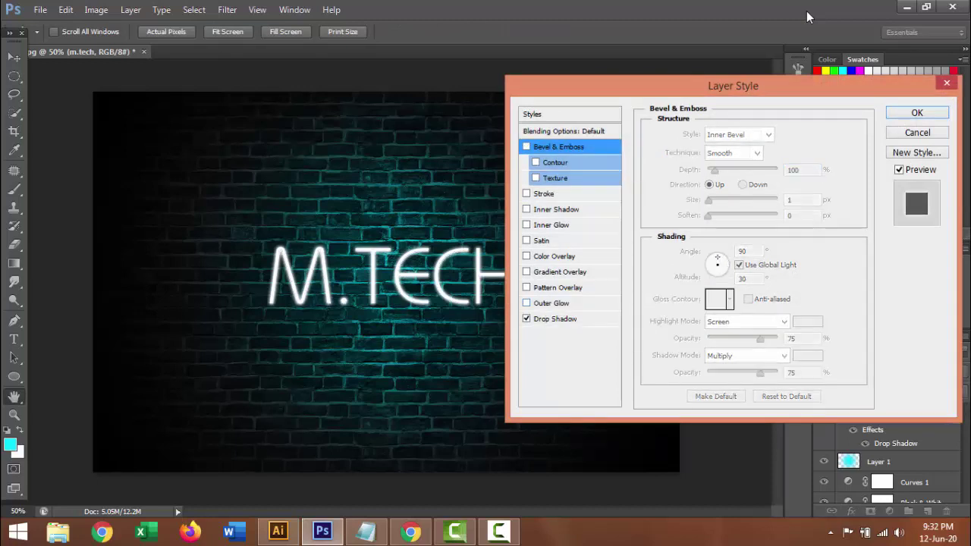
left_click(550, 302)
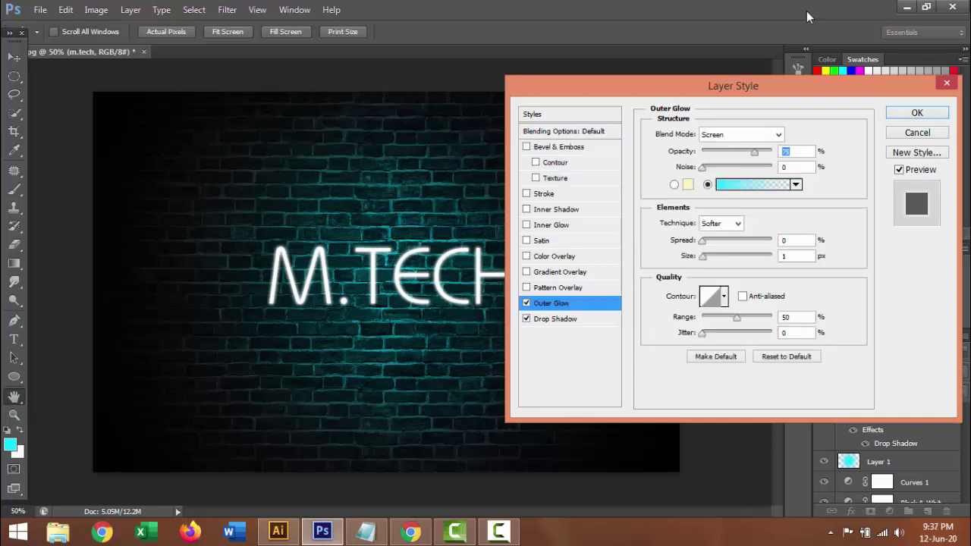
Set the outer glow's opacity to 100% and accept its cyan-to-transparent gradient
left_click_drag(754, 151, 771, 151)
left_click(753, 184)
left_click(842, 99)
Set the outer glow's spread to 6% and its size to 35 px, and apply the effect
double_click(792, 240)
key("Up")
key("Up")
key("Up")
key("Up")
key("Up")
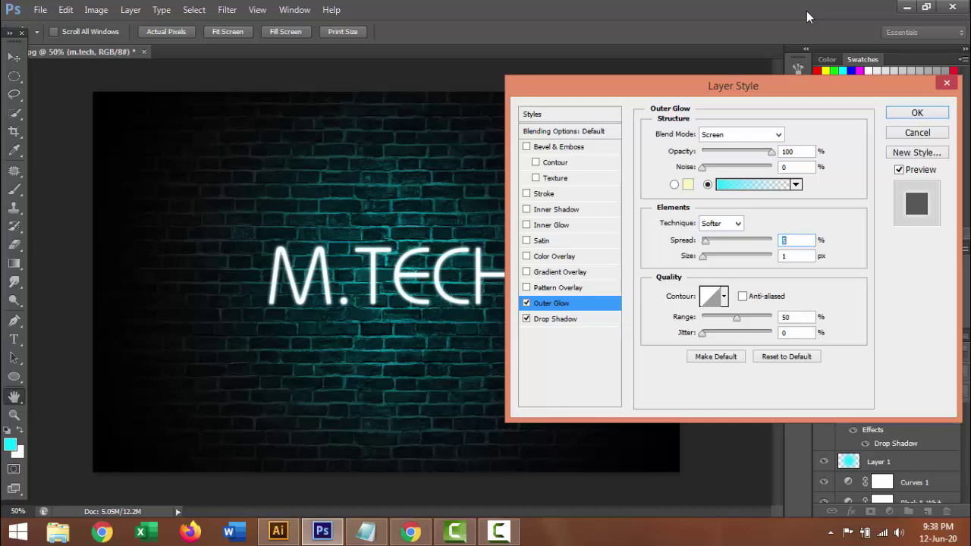
key("Up")
key("Tab")
key("shift+Up")
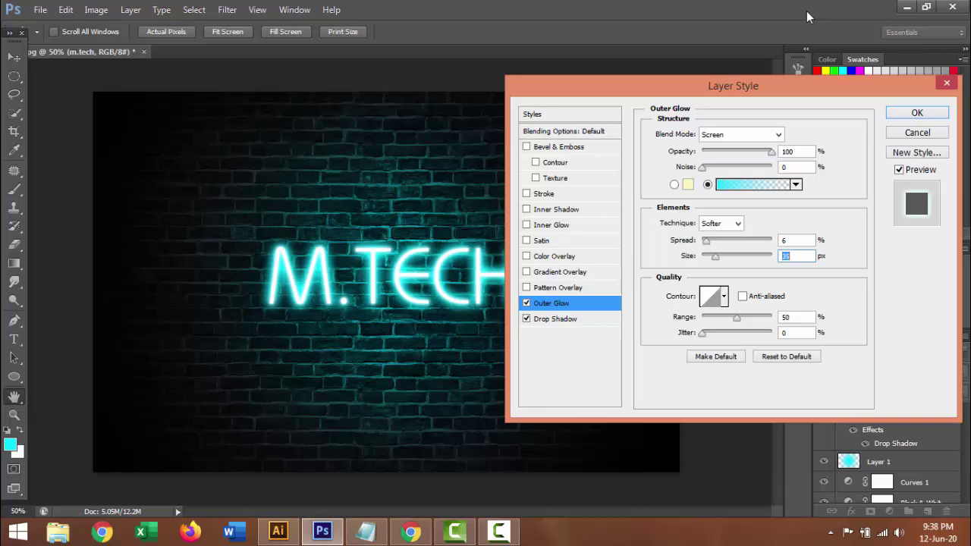
key("Return")
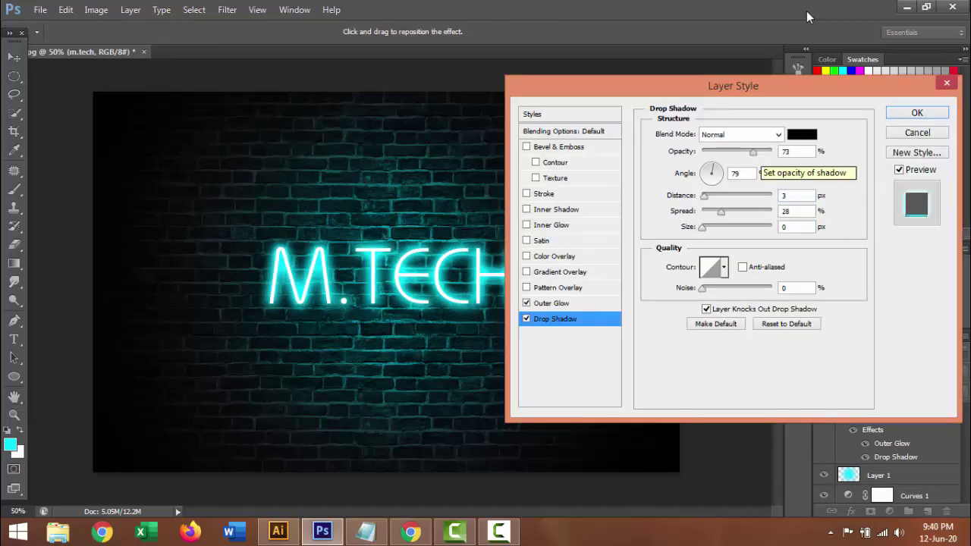
Set the black drop shadow's opacity to 100% and its angle to 90°
left_click_drag(753, 151, 772, 151)
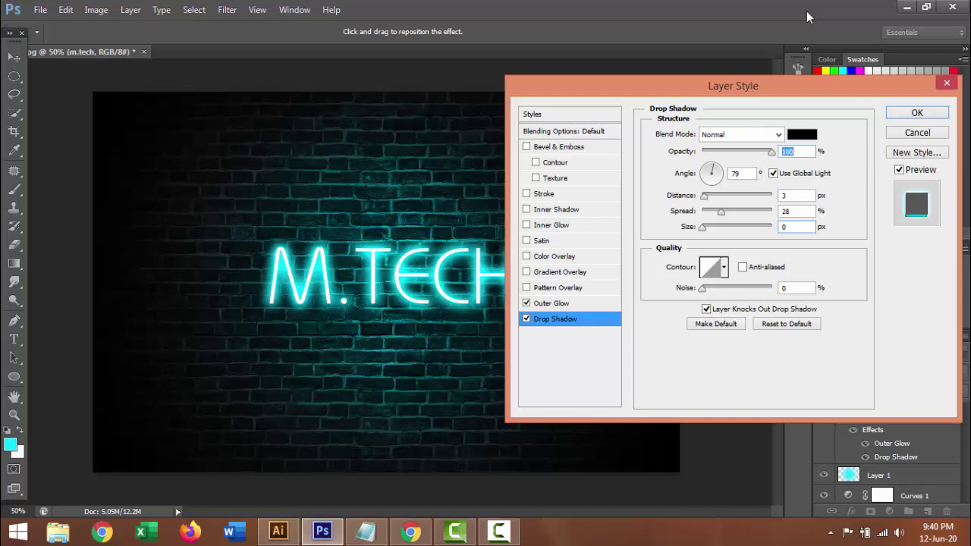
key("Tab")
type("90")
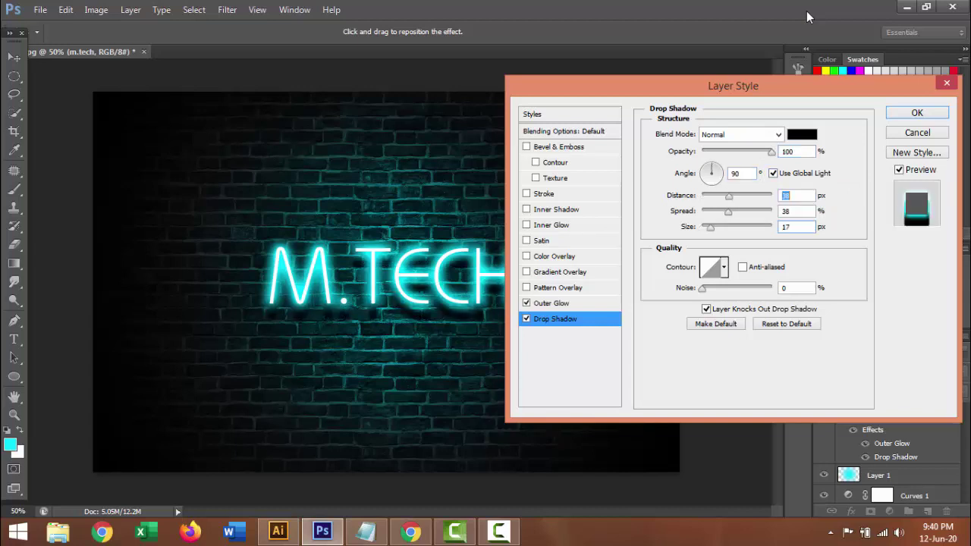
Set the drop shadow's distance to 28 px and its spread to 38%
key("Down")
key("Down")
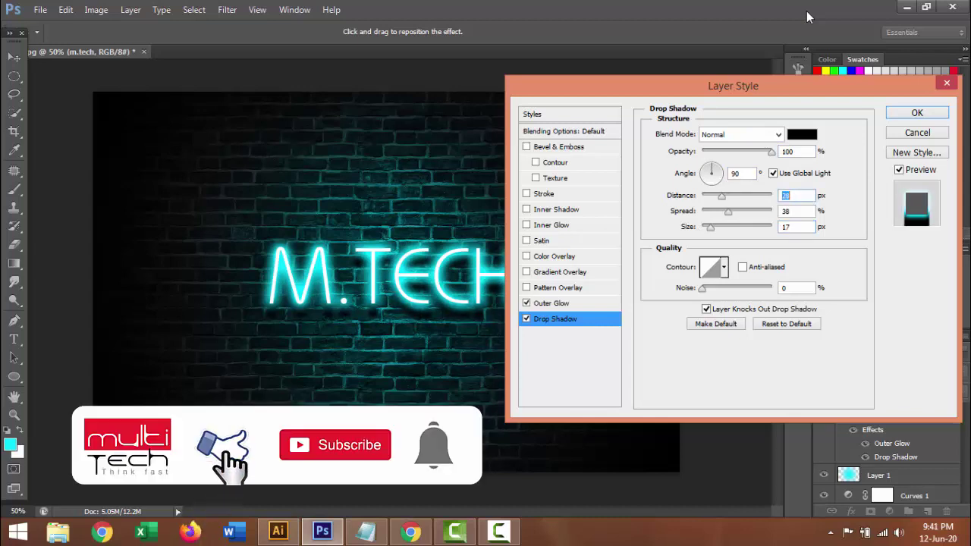
key("Tab")
Increase the drop shadow's size to about 50 px and apply the effect to the M.TECH text
key("Tab")
key("Up")
key("Up")
key("Up")
key("Up")
key("Up")
key("Up")
key("Up")
key("Up")
key("Up")
key("Up")
key("Up")
key("Up")
key("Up")
key("Up")
key("Up")
key("Up")
key("Up")
key("Up")
key("Up")
key("Up")
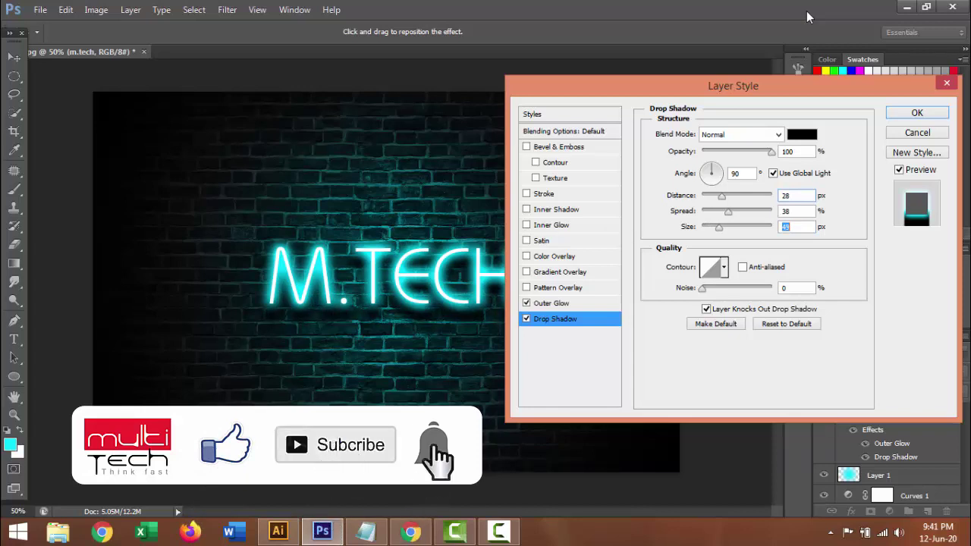
key("Up")
key("Up")
key("Return")
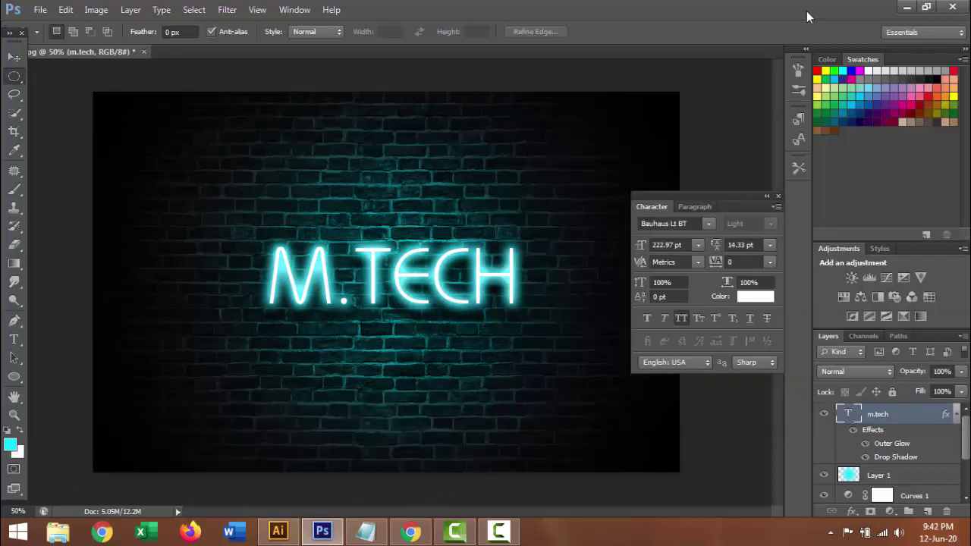